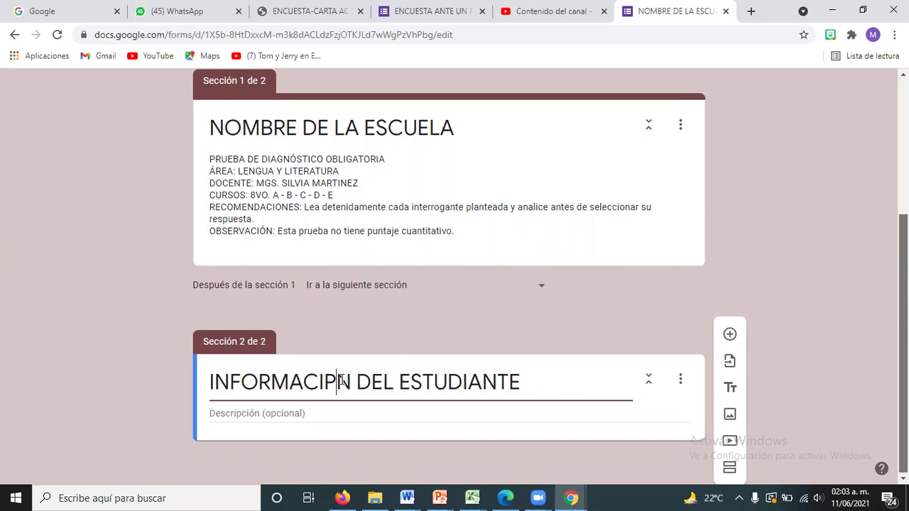
Step: Replace the stray letter with Ó so section 2 reads 'INFORMACIÓN DEL ESTUDIANTE'
key("BackSpace")
key("BackSpace")
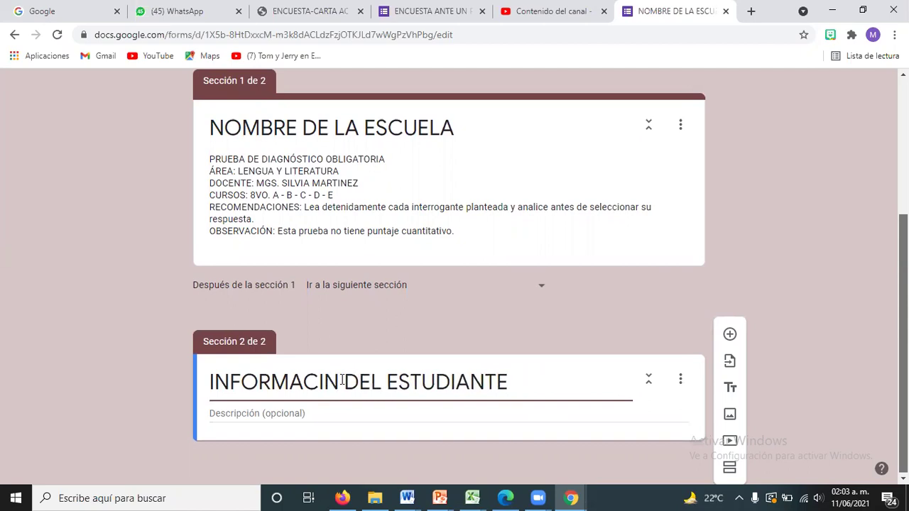
type("Ó")
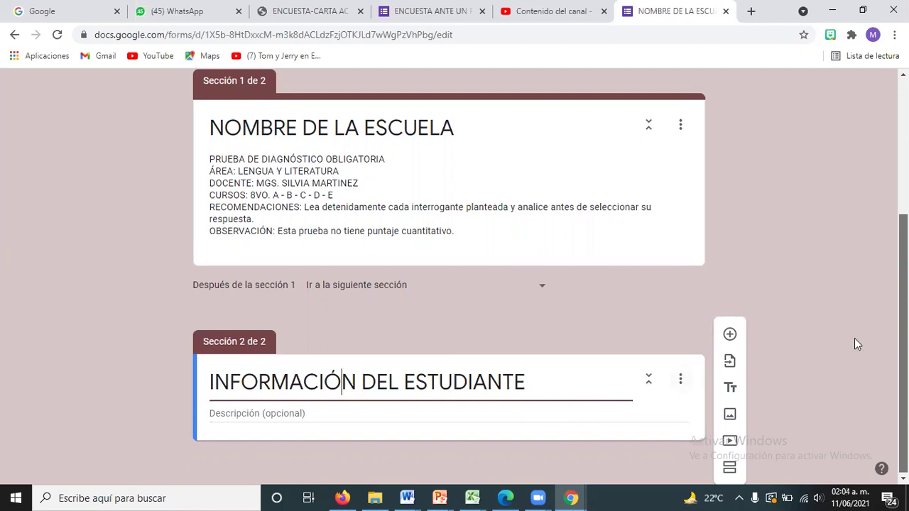
scroll(729, 348, "down", 1)
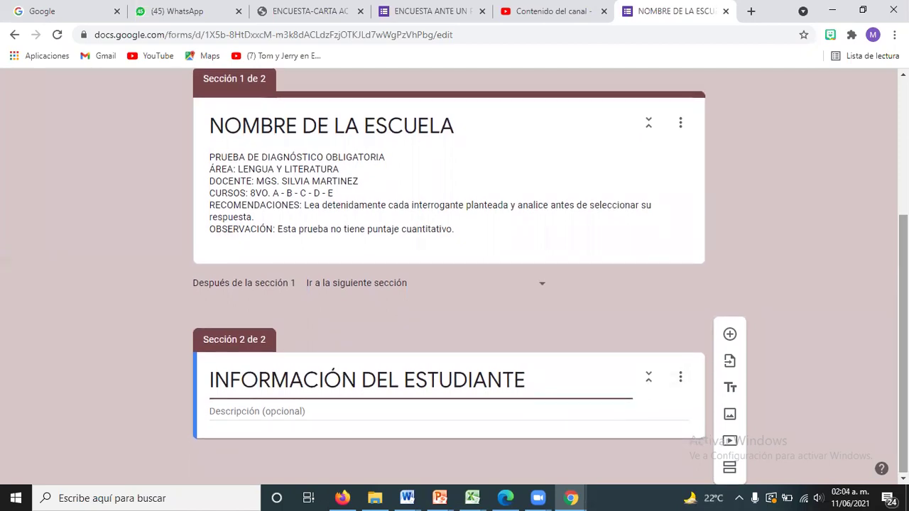
Step: Load the 8vo. ESCUELA form's questions in the question importer
left_click(731, 363)
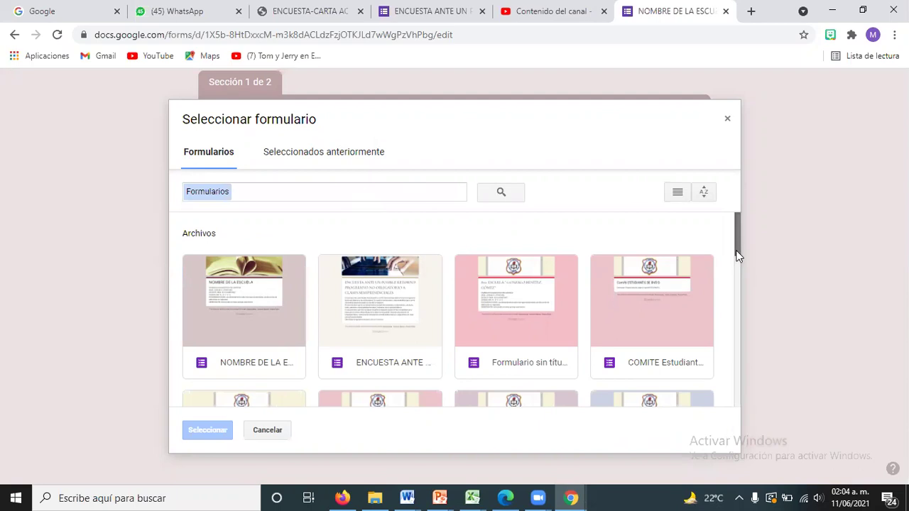
scroll(742, 262, "down", 2)
left_click_drag(741, 270, 741, 275)
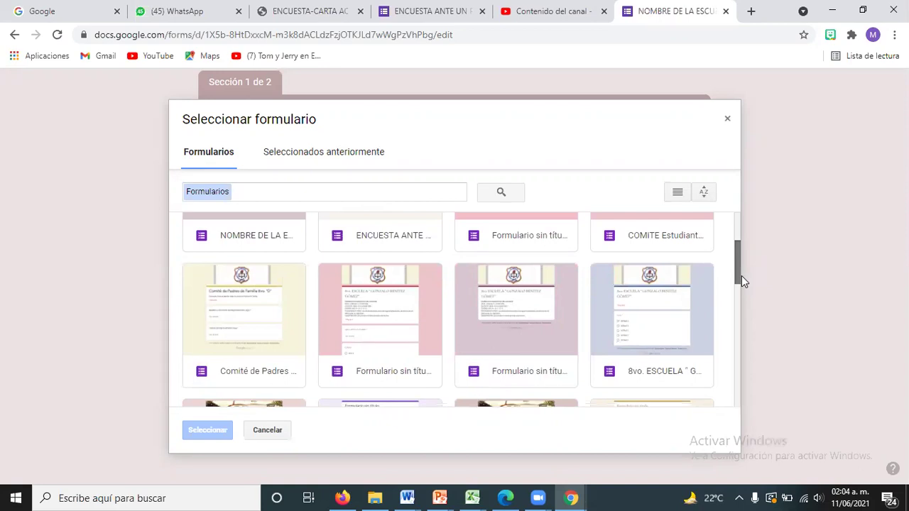
left_click(665, 318)
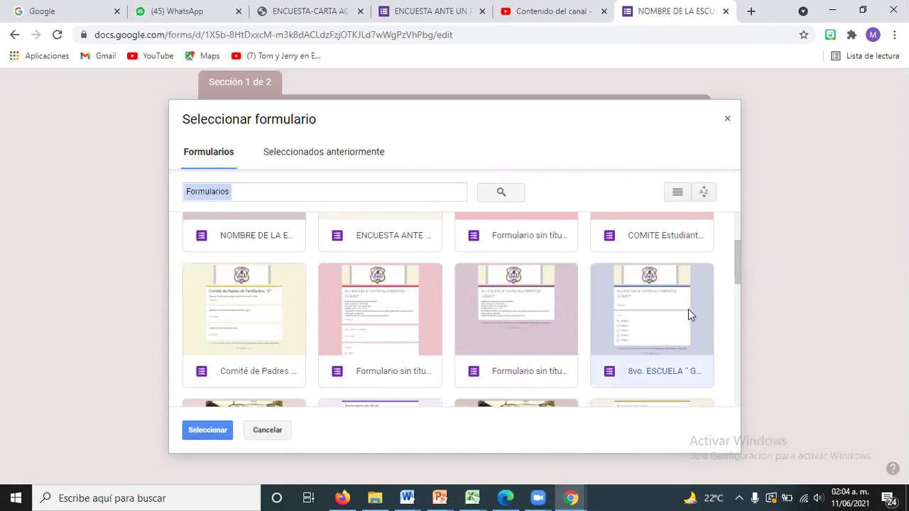
double_click(688, 309)
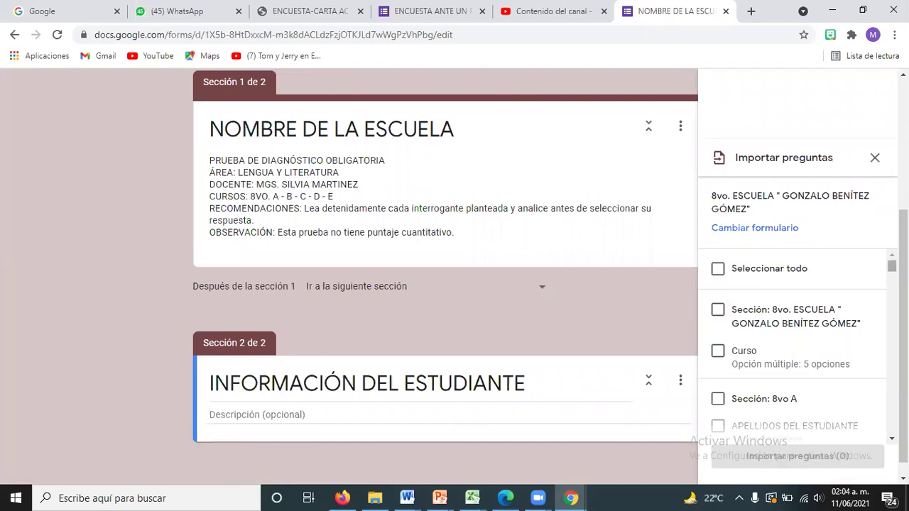
Step: Select APELLIDOS DEL ESTUDIANTE and NOMBRES DEL ESTUDIANTE from the 8vo. ESCUELA form for import
scroll(791, 341, "down", 3)
scroll(792, 340, "up", 3)
scroll(792, 341, "down", 6)
scroll(792, 341, "up", 4)
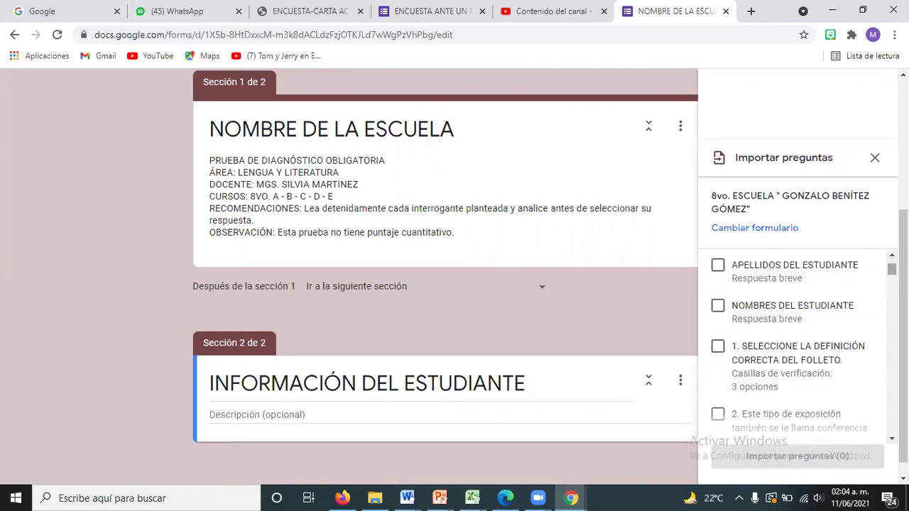
left_click(719, 267)
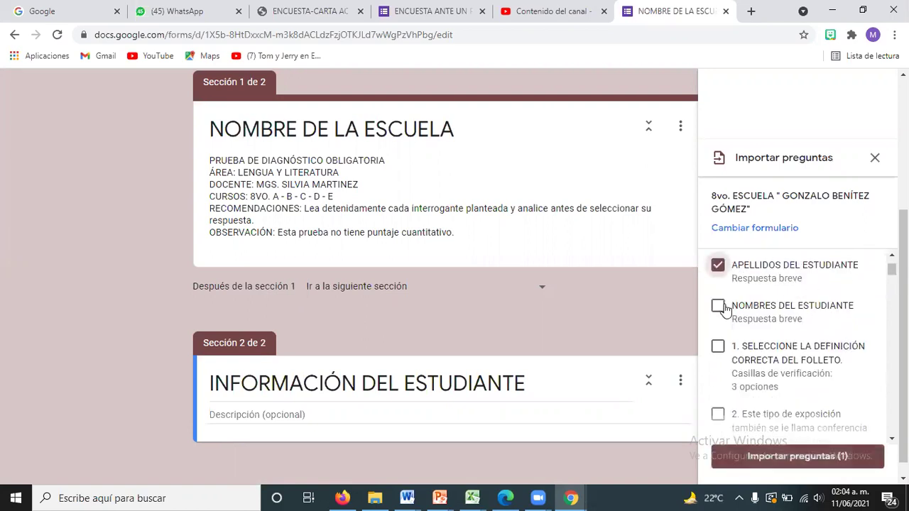
left_click(719, 306)
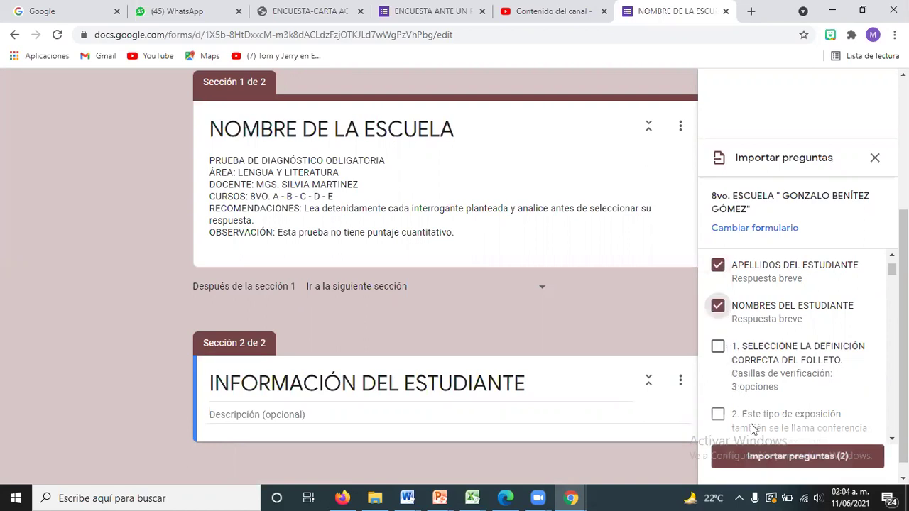
right_click(767, 450)
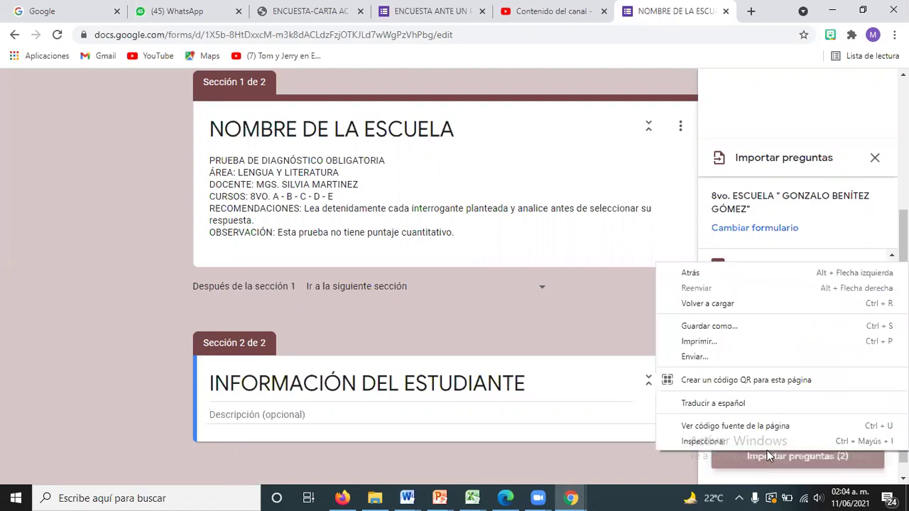
key("Escape")
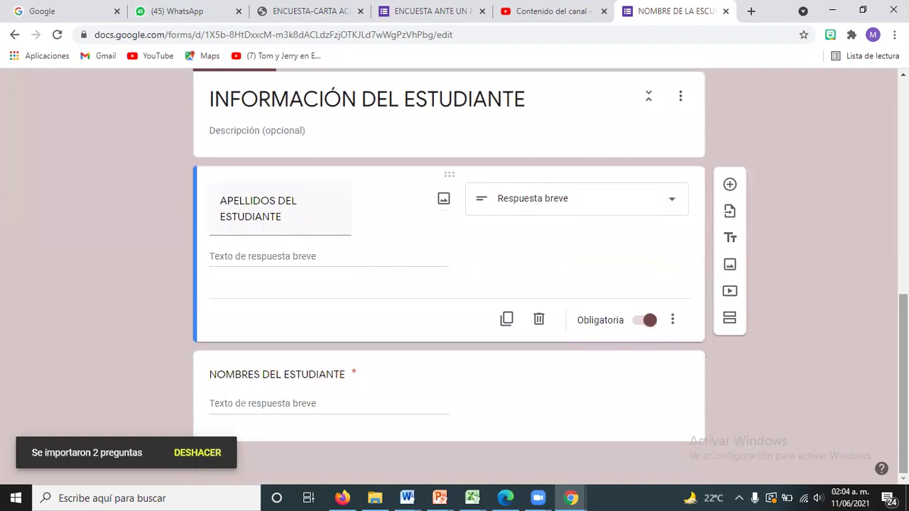
Step: Add a new question titled CURSO after NOMBRES DEL ESTUDIANTE
left_click(421, 379)
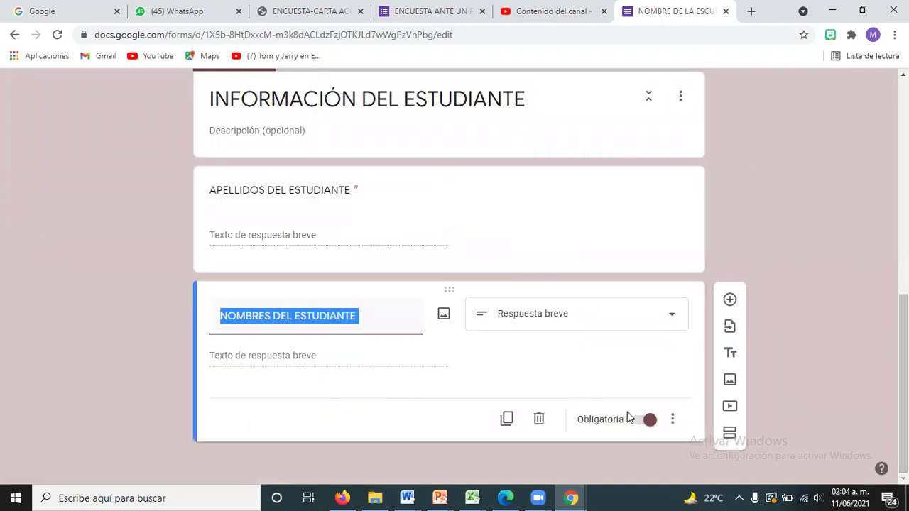
left_click(633, 271)
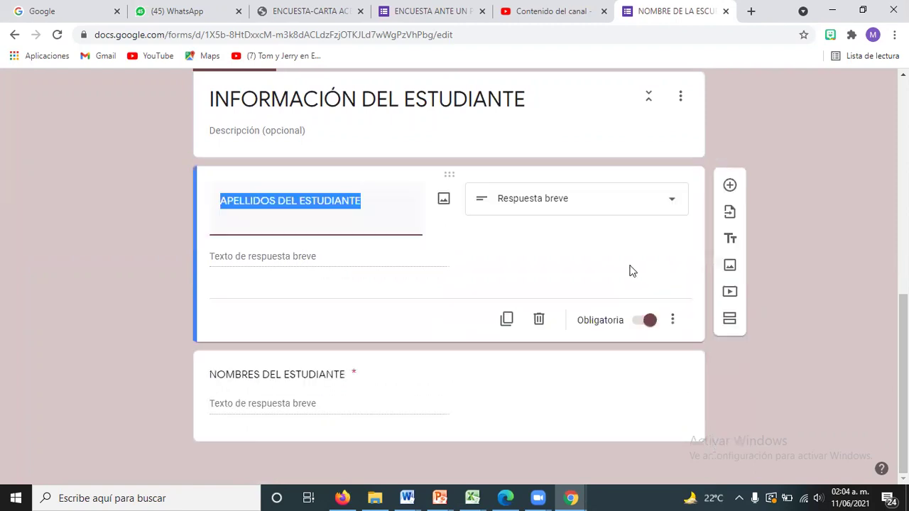
left_click(646, 426)
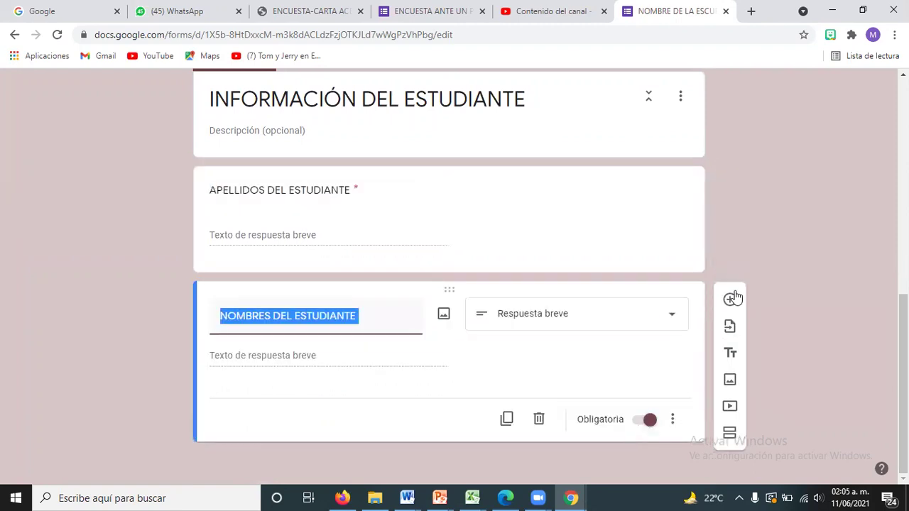
left_click(731, 301)
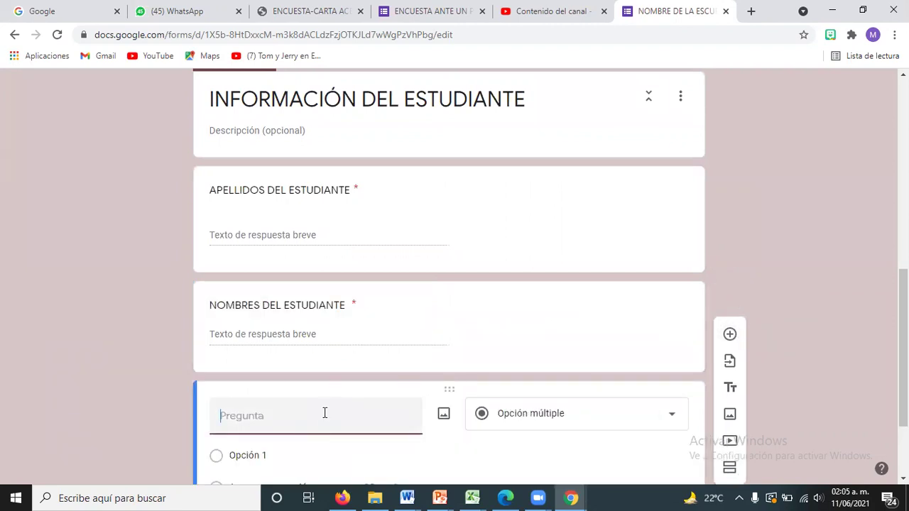
type("CURSO")
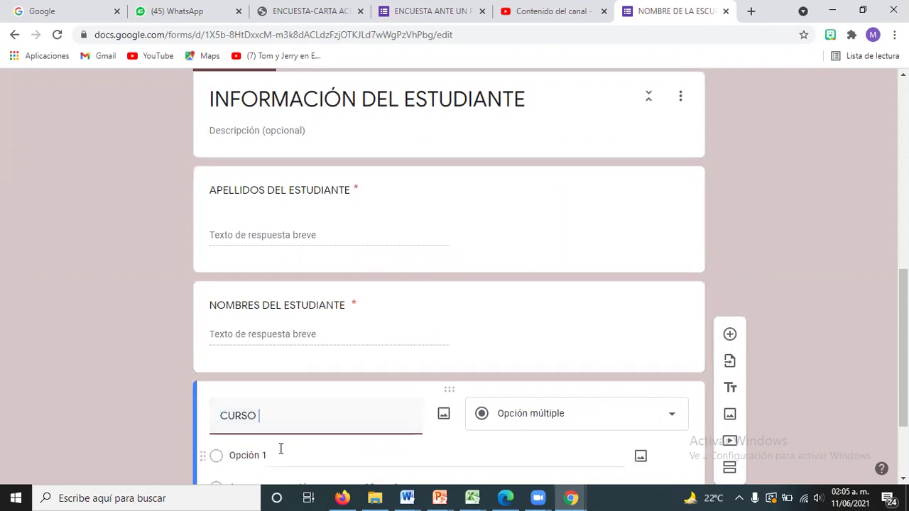
Step: Give CURSO the options 8VO A, 8VO B, 8VO C, make it required, and add a section
left_click(277, 452)
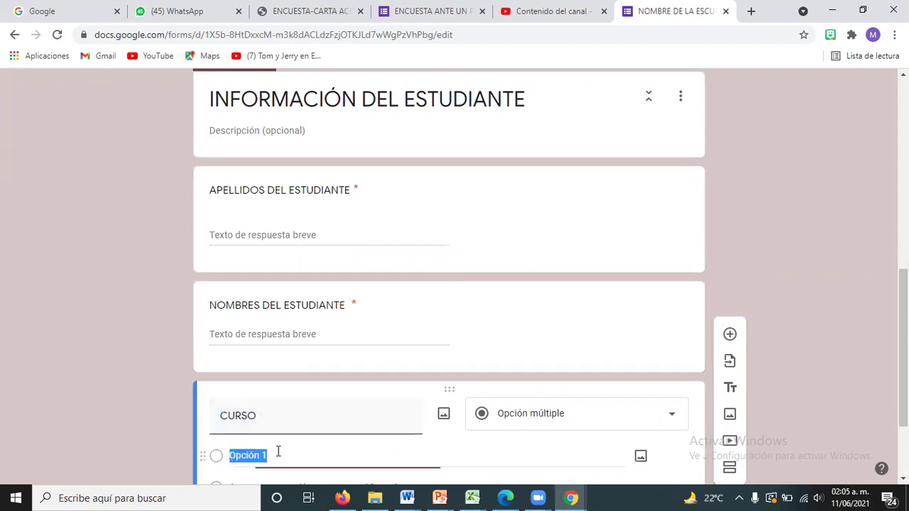
type("8CO")
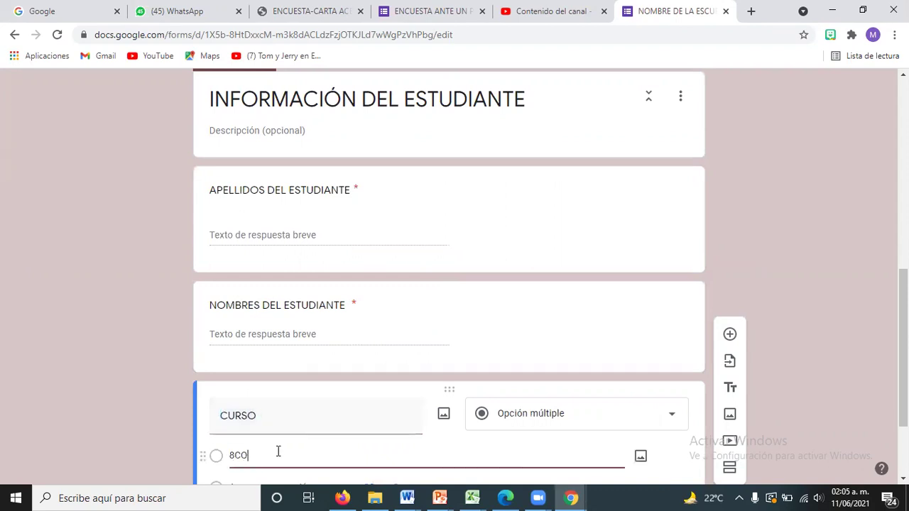
type("VO A")
key("Return")
type("8VO")
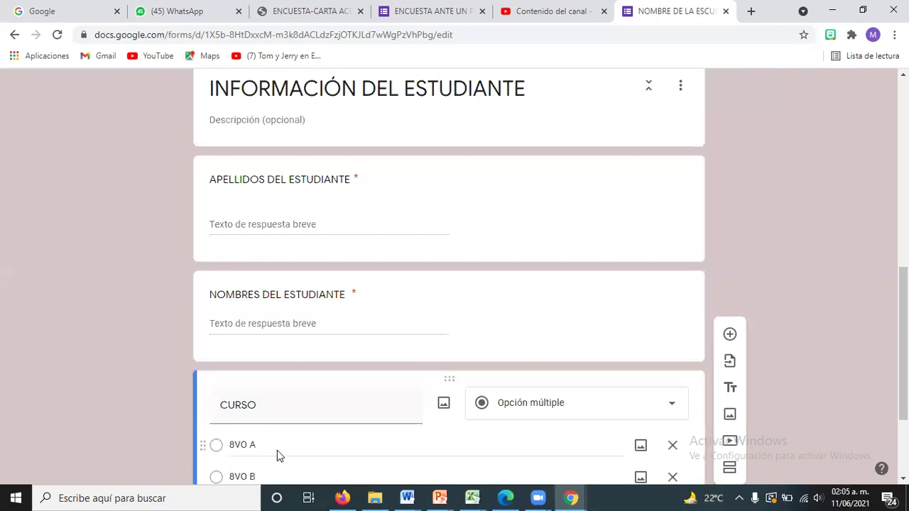
key("Return")
type("8")
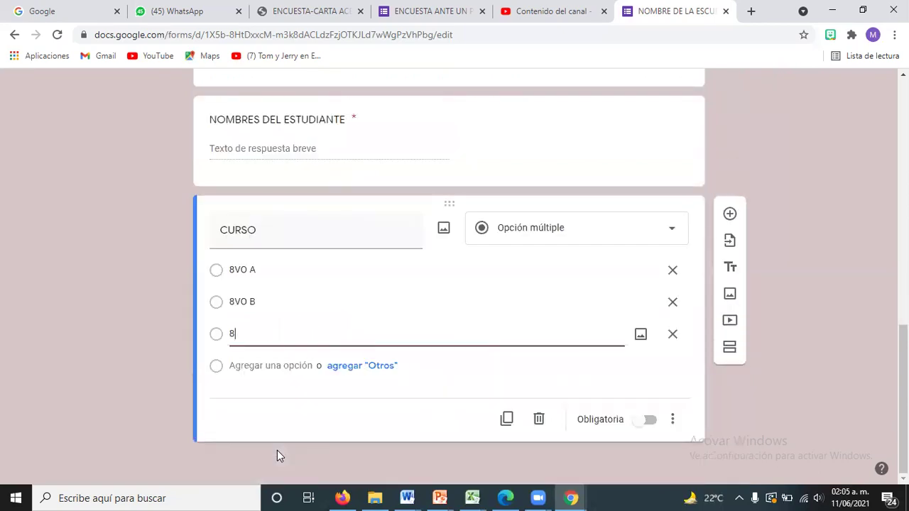
type("VO C")
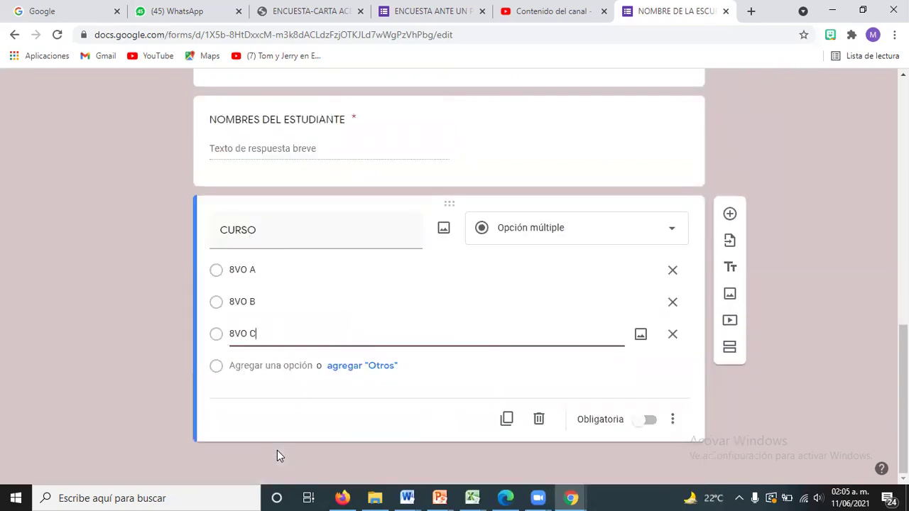
left_click(652, 420)
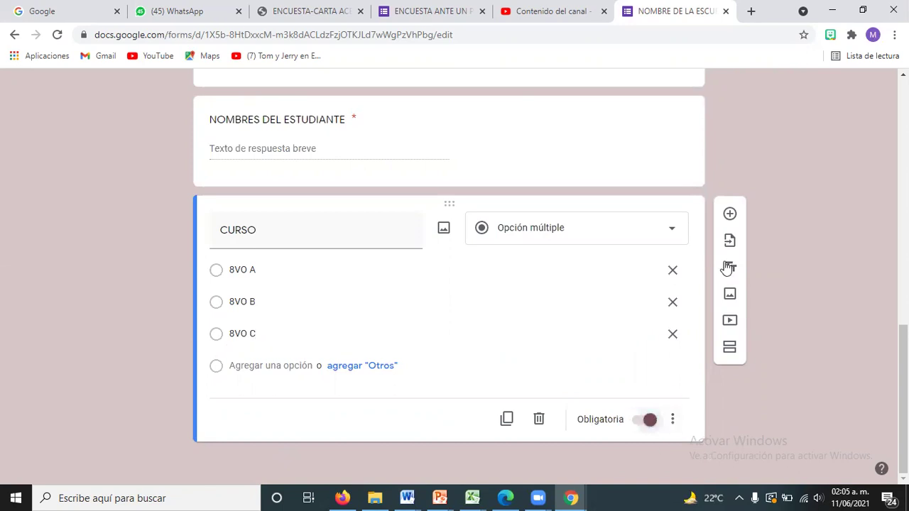
left_click(730, 353)
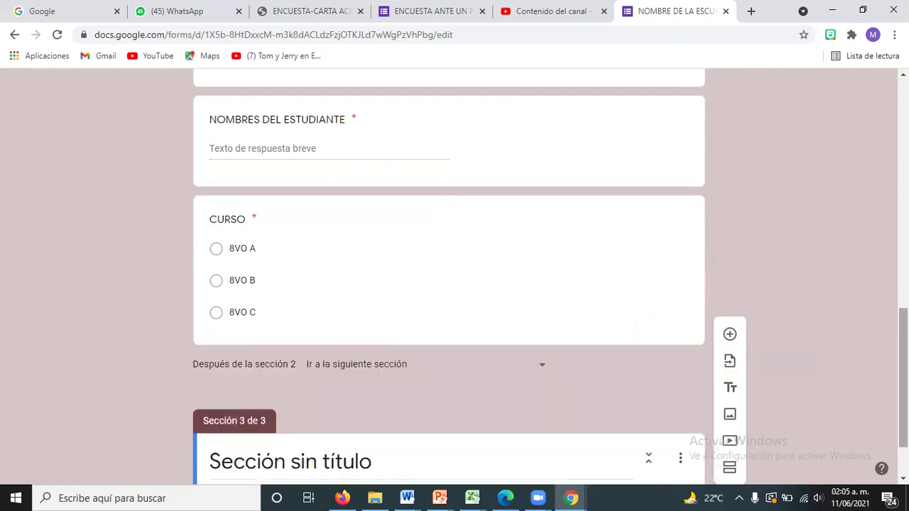
Step: Copy the first exam question's text from the Word test document
scroll(842, 298, "down", 1)
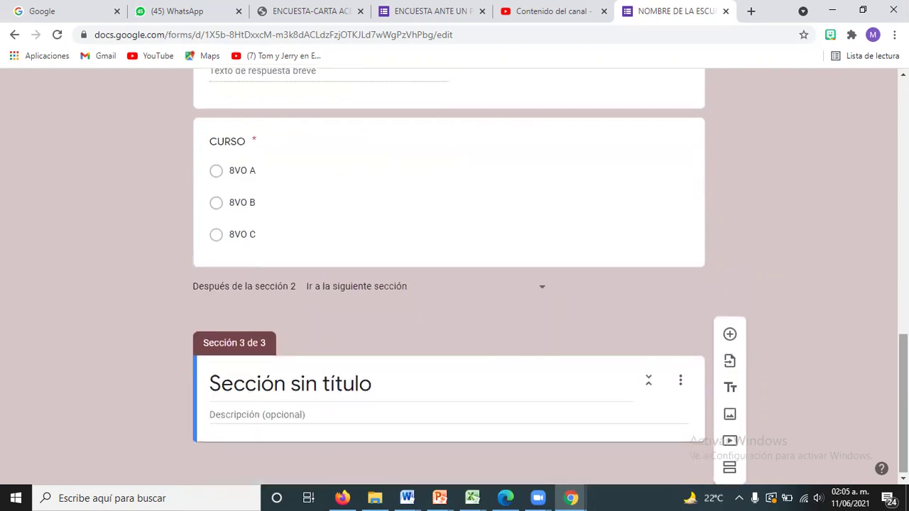
key("alt+Tab")
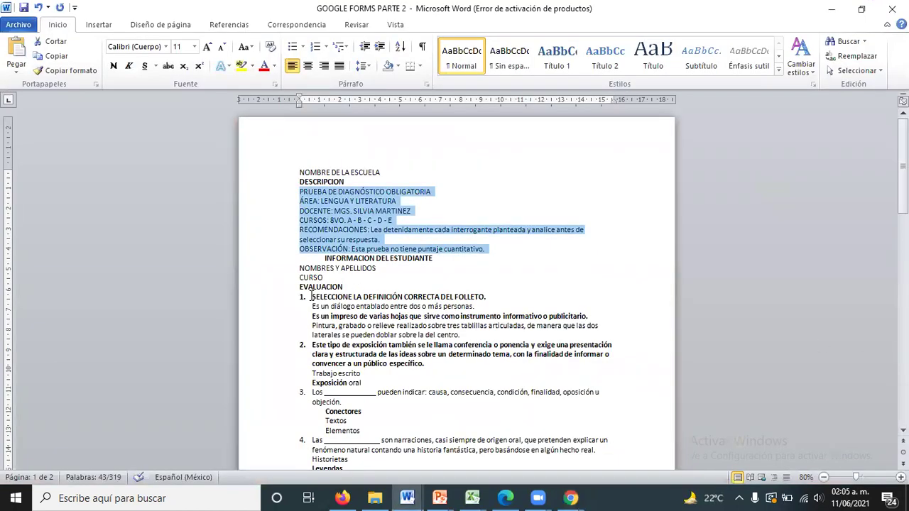
left_click_drag(311, 296, 487, 299)
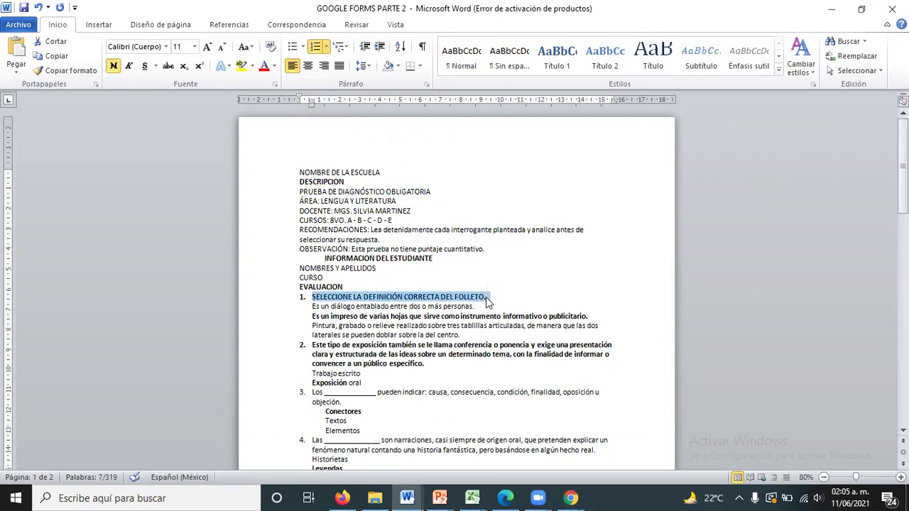
key("alt+Tab")
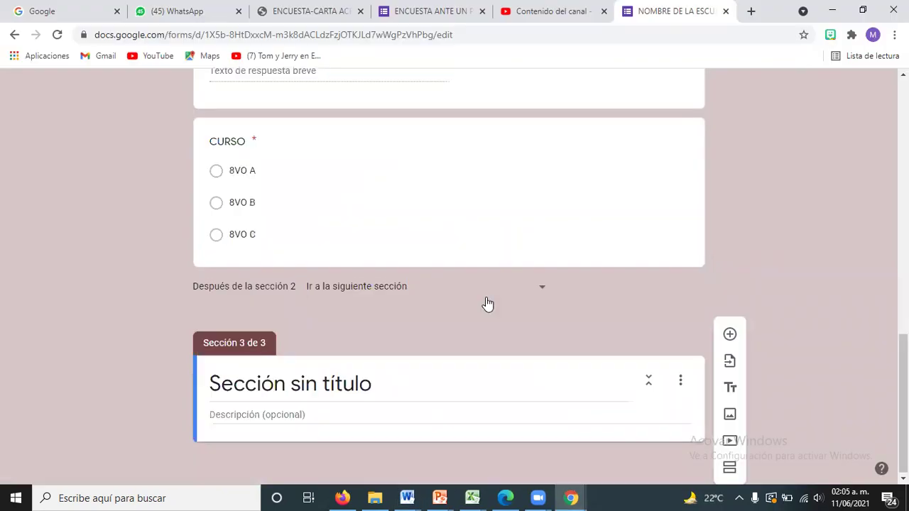
Step: Title the new section EXAMEN and add a question to it
left_click(266, 375)
type("EXAMEN")
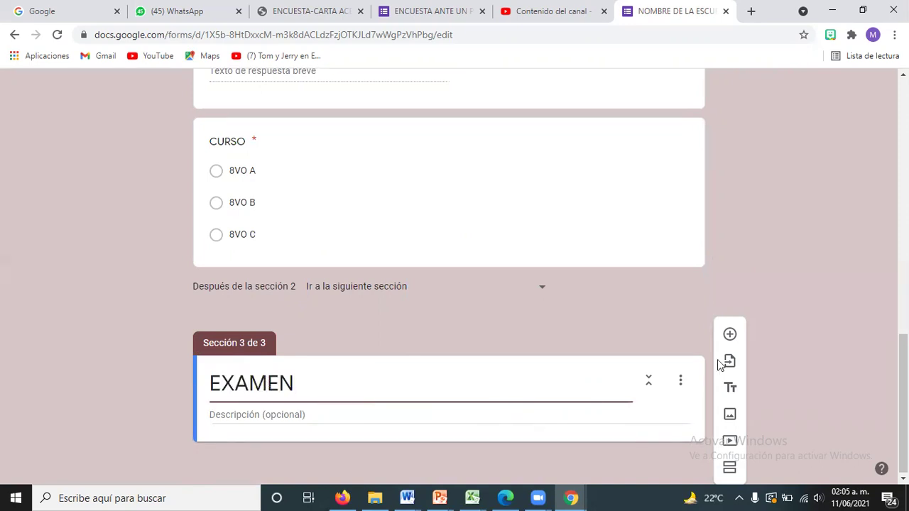
left_click(729, 335)
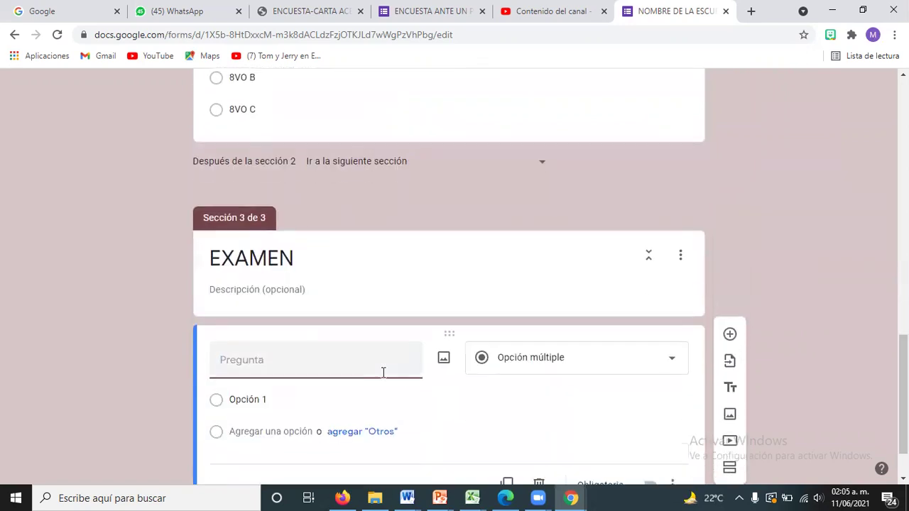
Step: Paste question 1's text and its three definitions from Word as answer options
type("1.\tSELECCIONE LA DEFINICIÓN CORRECTA DEL FOLLETO.")
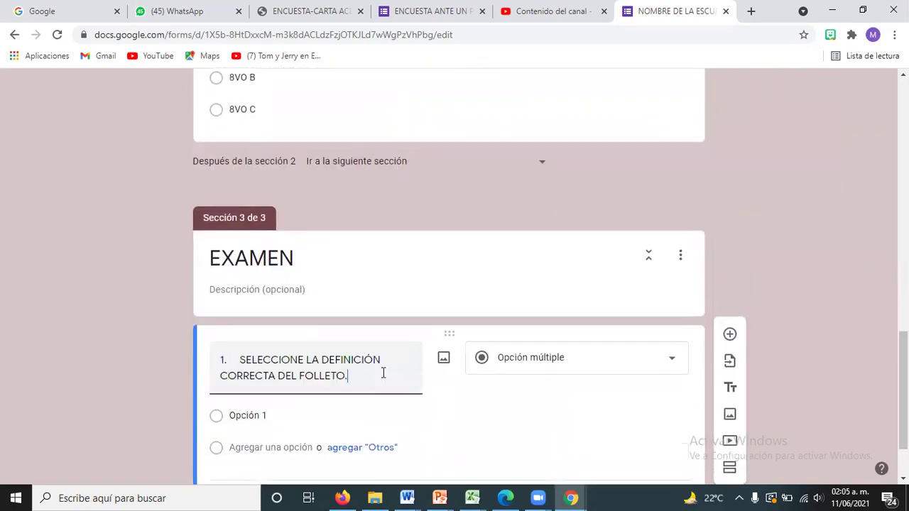
left_click(334, 421)
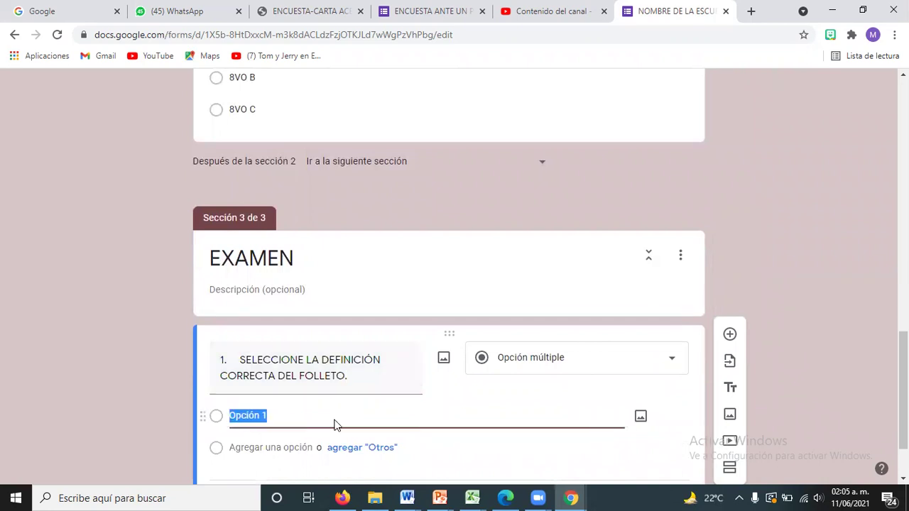
key("alt+Tab")
left_click_drag(313, 306, 460, 334)
key("ctrl+c")
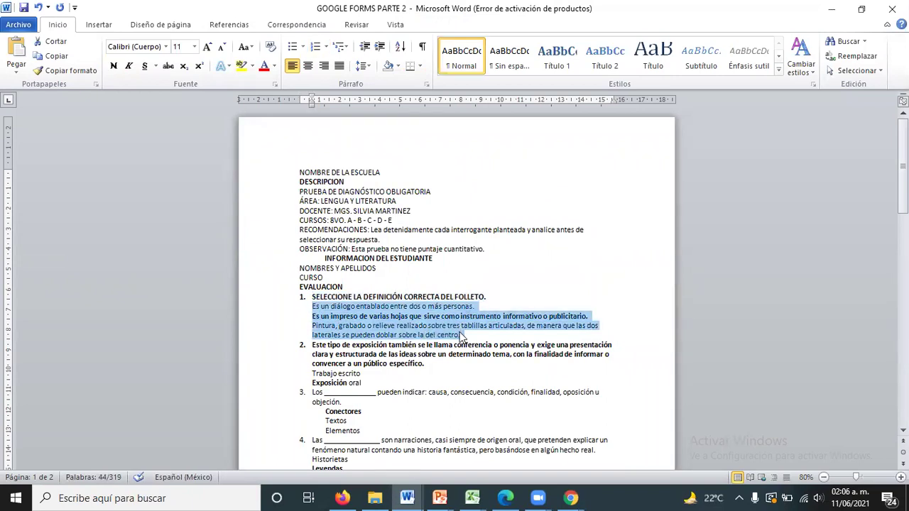
key("alt+Tab")
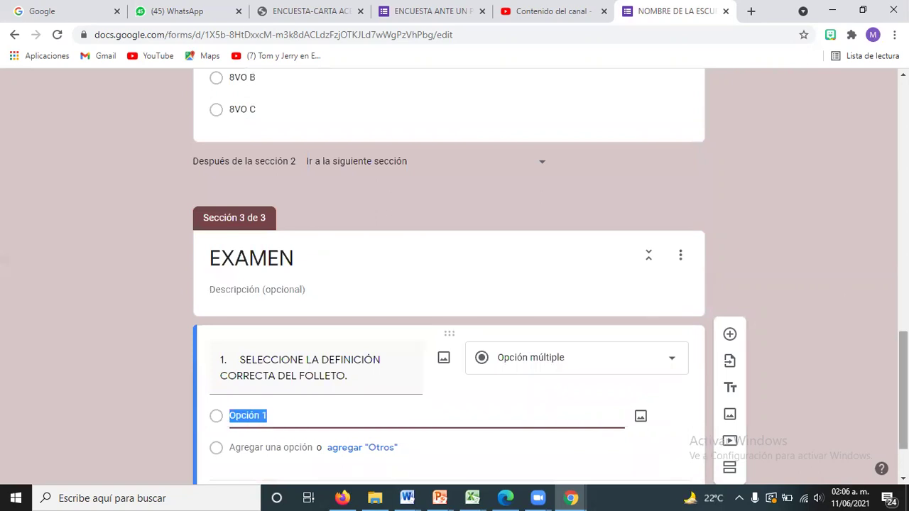
scroll(481, 298, "down", 1)
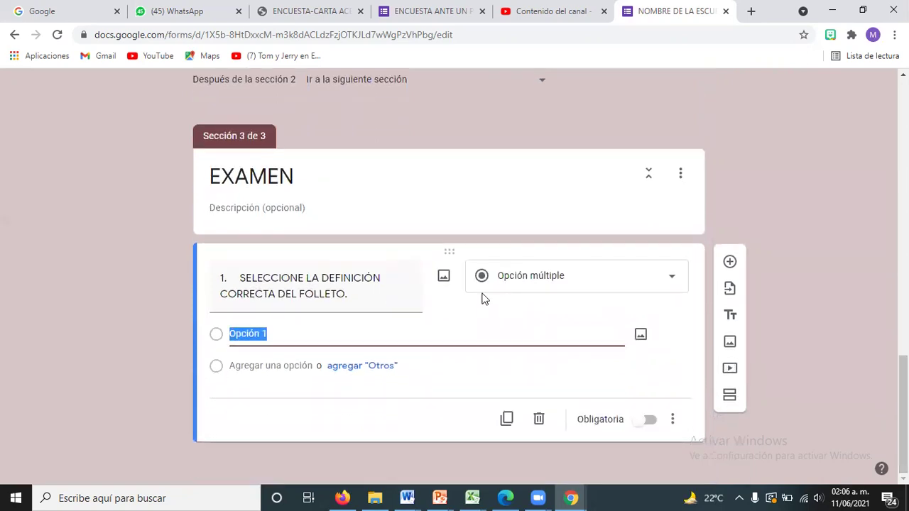
key("ctrl+v")
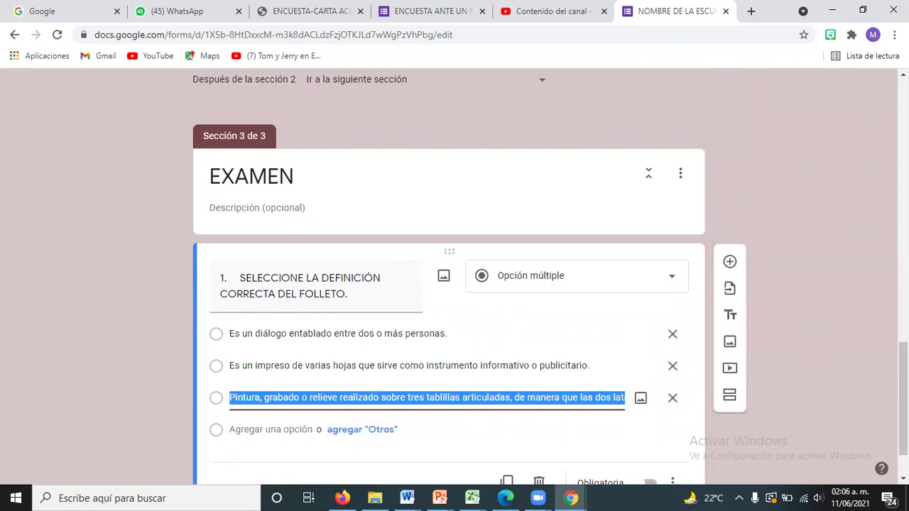
Step: Make question 1 required, add a blank question, and select question 2's text in Word
scroll(659, 363, "down", 1)
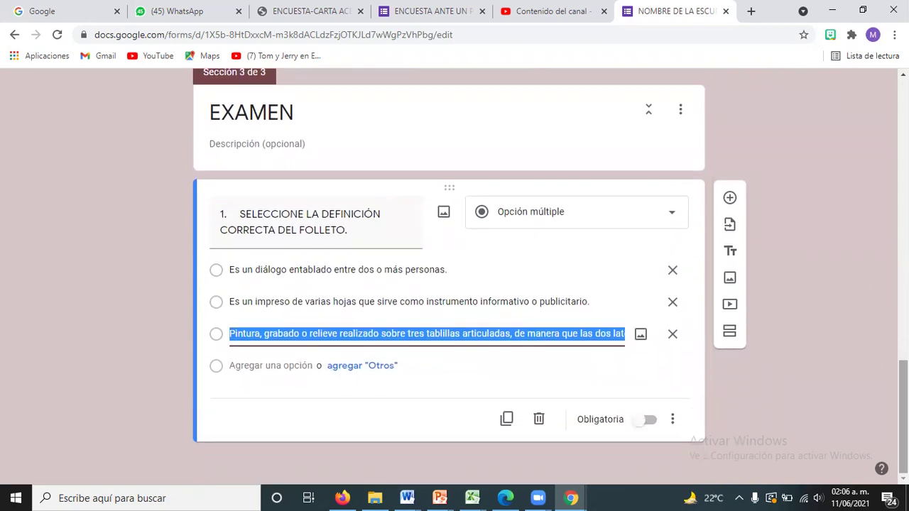
left_click(659, 419)
left_click(728, 203)
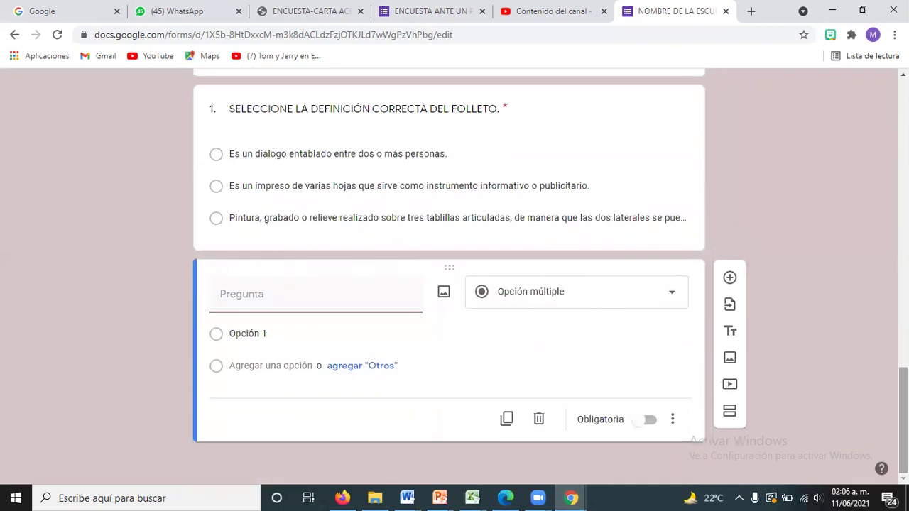
key("alt+Tab")
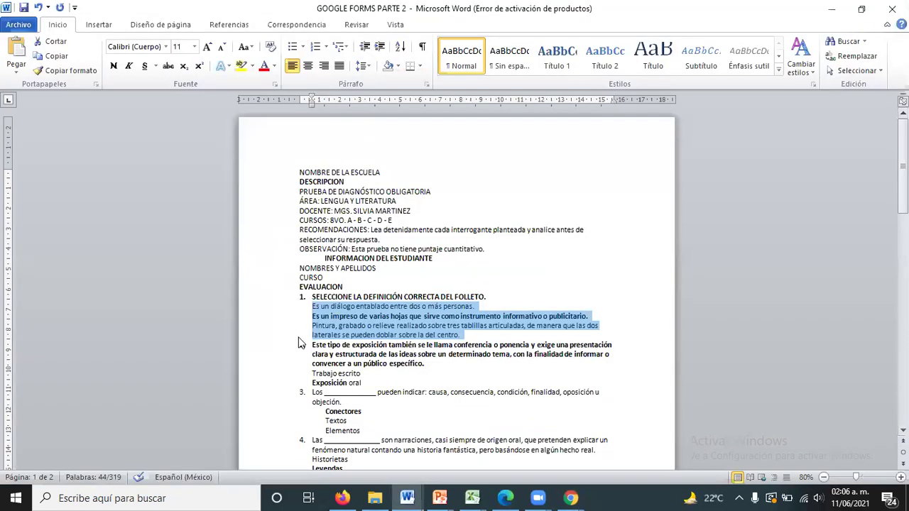
left_click_drag(317, 346, 423, 364)
Step: Paste question 2's text with options Trabajo escrito and Exposición oral from Word
key("ctrl+c")
key("alt+Tab")
key("ctrl+v")
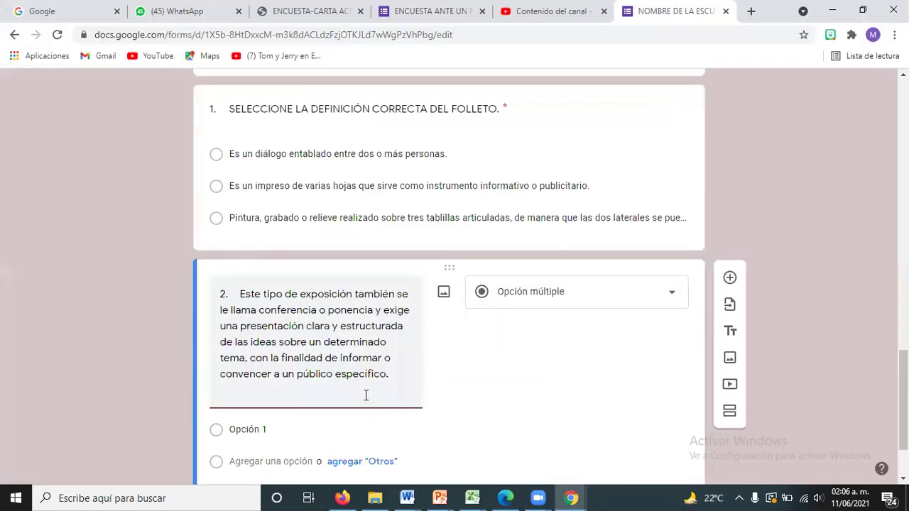
key("alt+Tab")
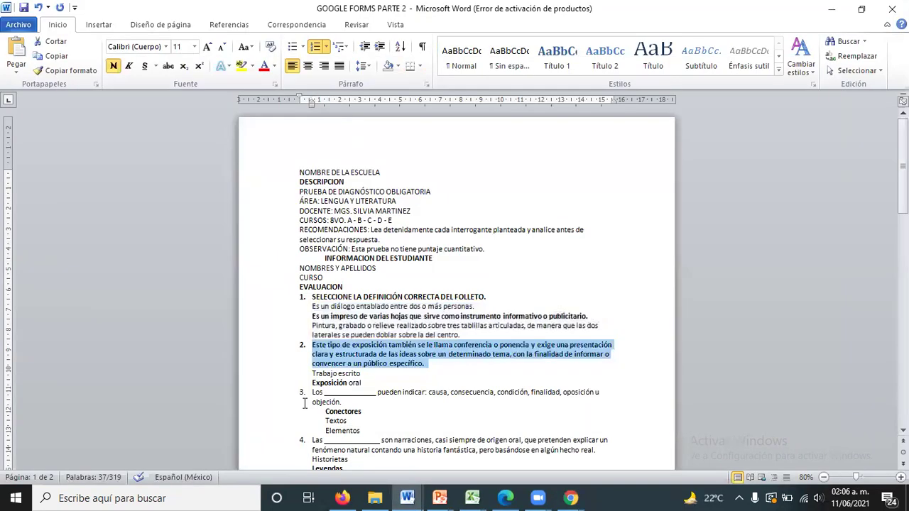
left_click_drag(310, 375, 361, 386)
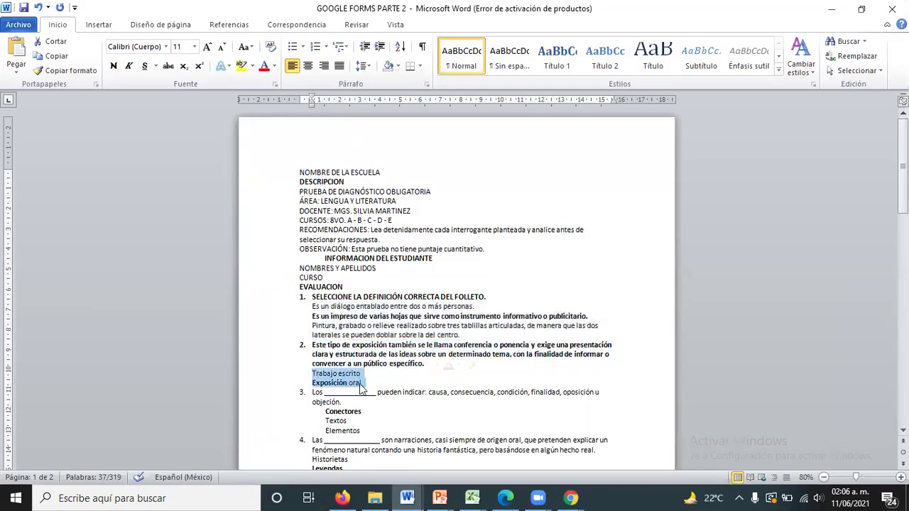
key("alt+Tab")
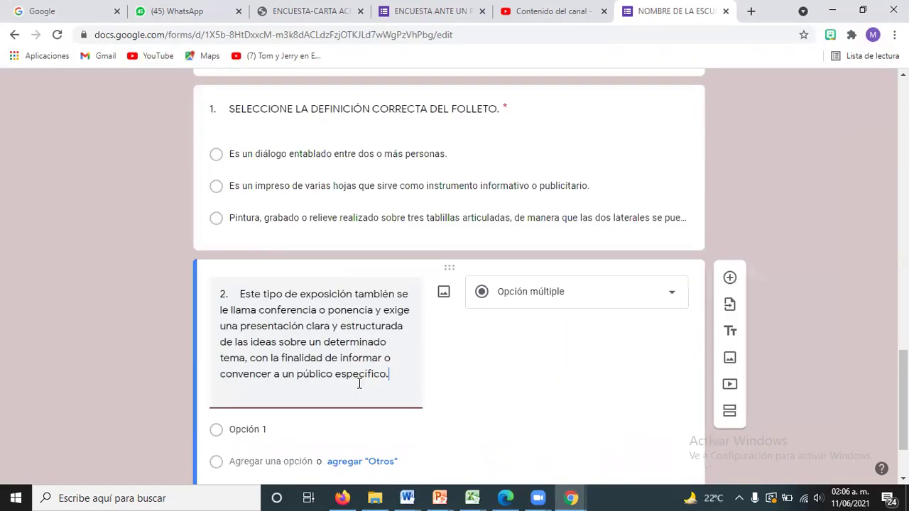
left_click(304, 436)
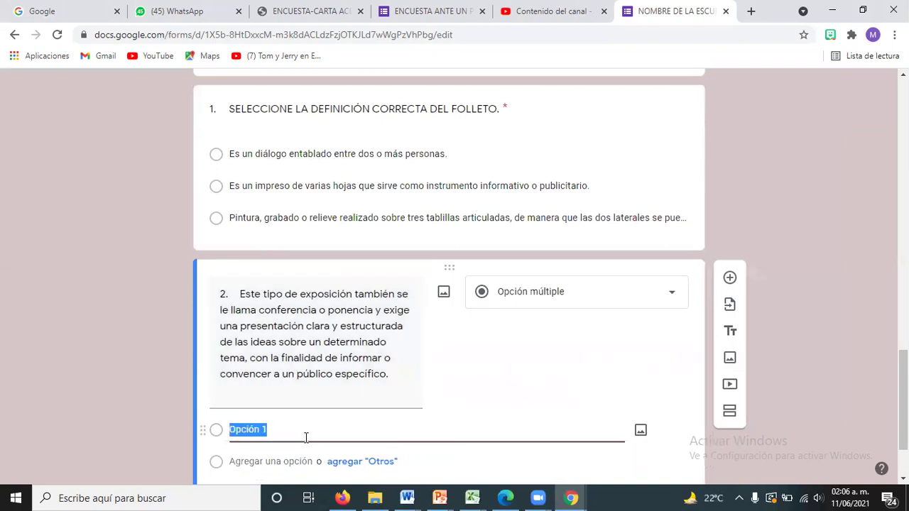
key("ctrl+v")
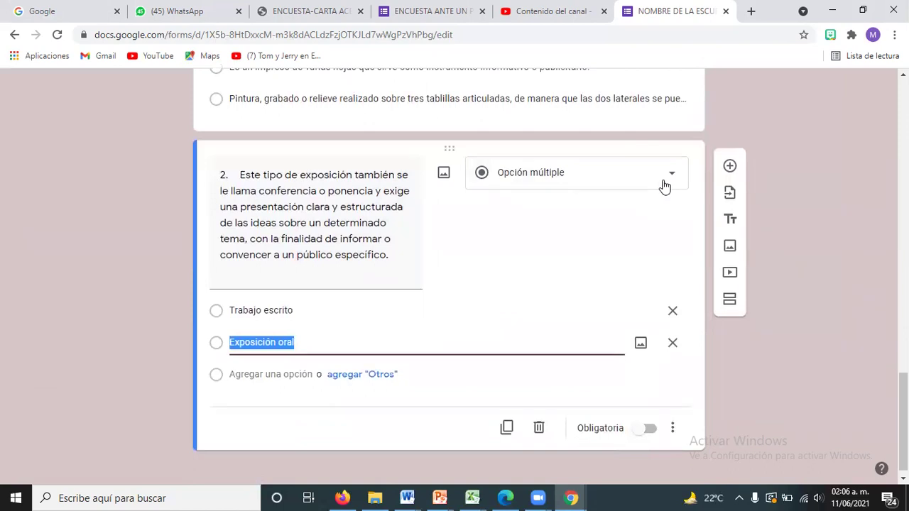
Step: Make question 2 a required dropdown list and add a blank question below
left_click(664, 187)
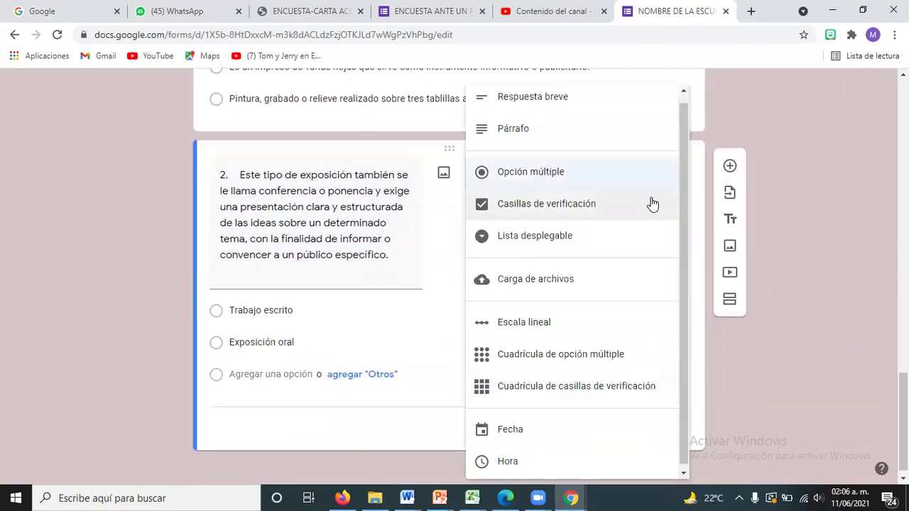
left_click(641, 245)
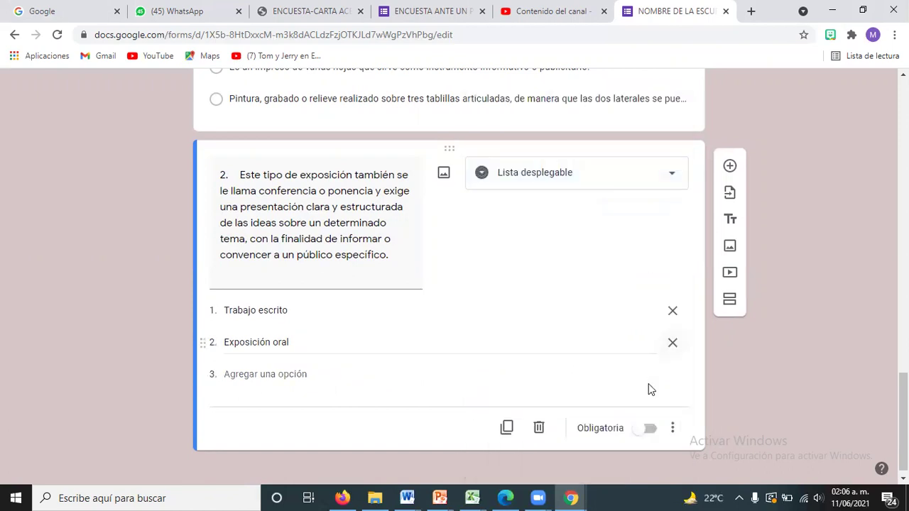
left_click(650, 429)
left_click(737, 171)
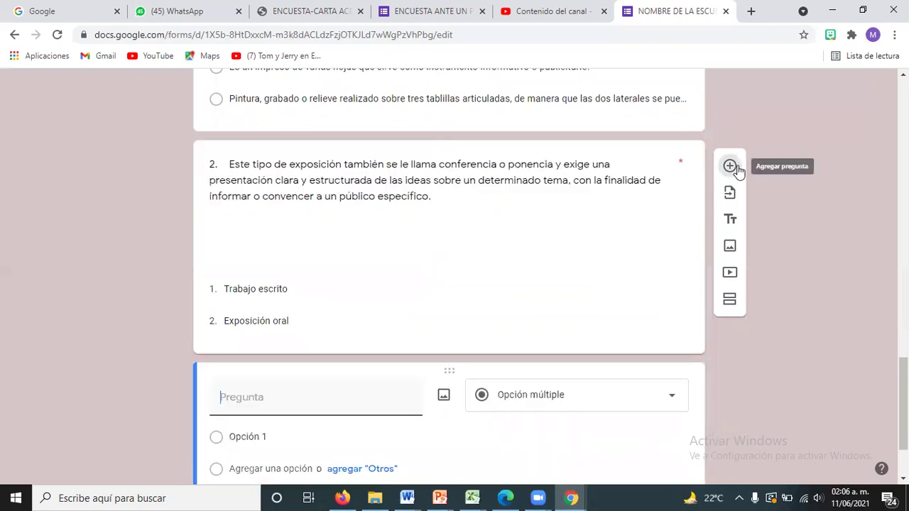
Step: Paste question 3's text and options Conectores, Textos and Elementos from Word
key("alt+Tab")
left_click_drag(312, 393, 342, 403)
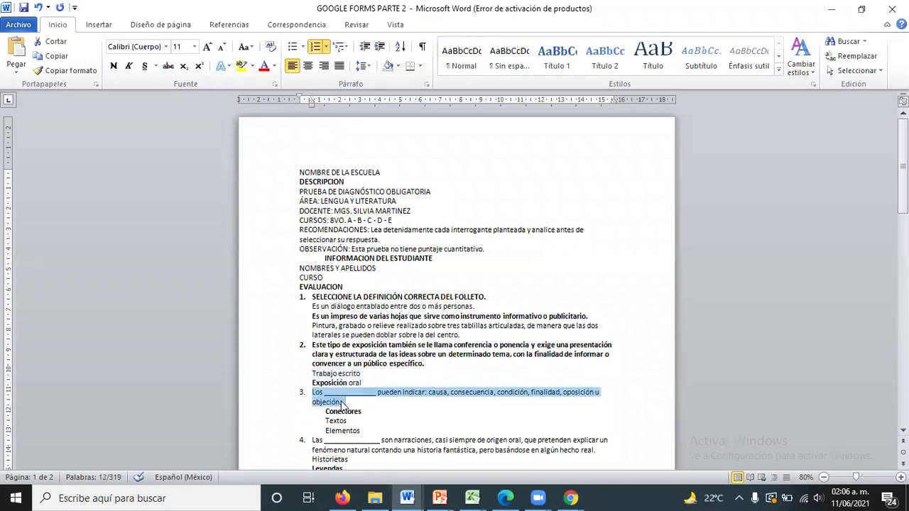
key("alt+Tab")
key("ctrl+v")
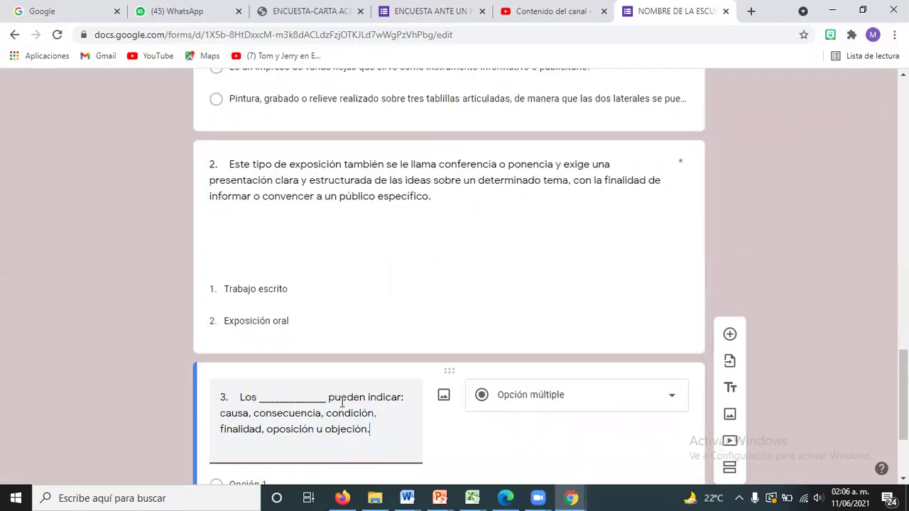
key("alt+Tab")
left_click_drag(325, 411, 361, 435)
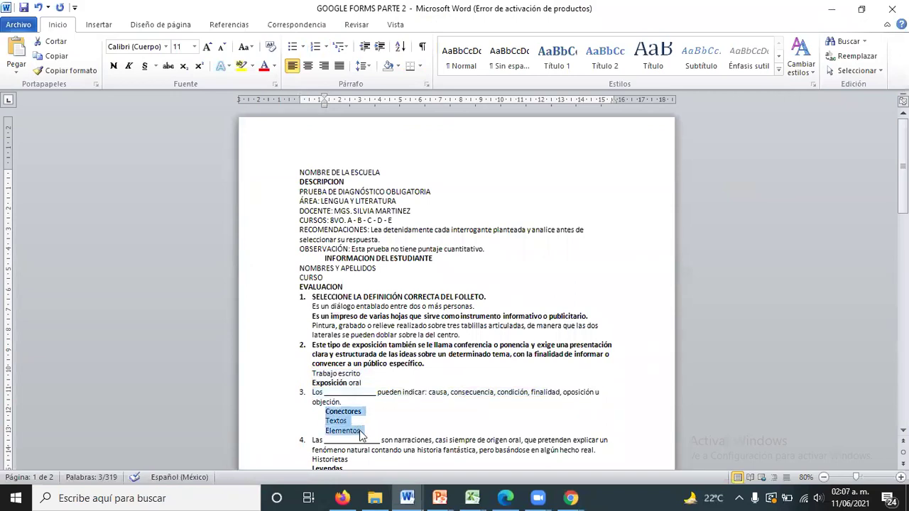
key("alt+Tab")
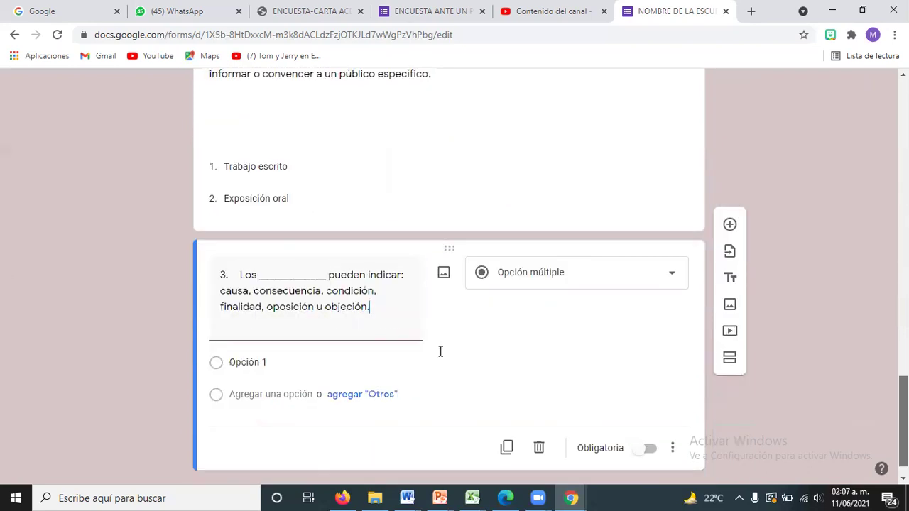
left_click(378, 361)
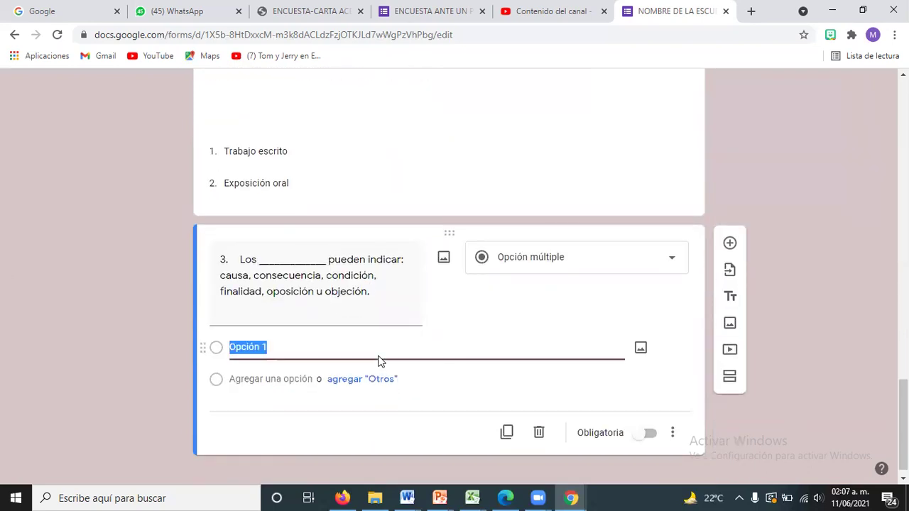
key("ctrl+v")
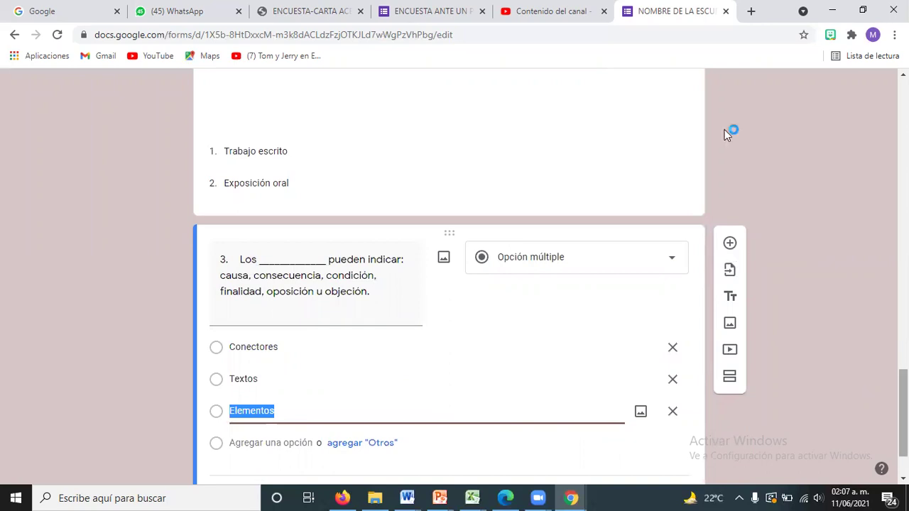
Step: Make question 3 required and add a blank question below it
scroll(725, 130, "down", 1)
left_click(646, 421)
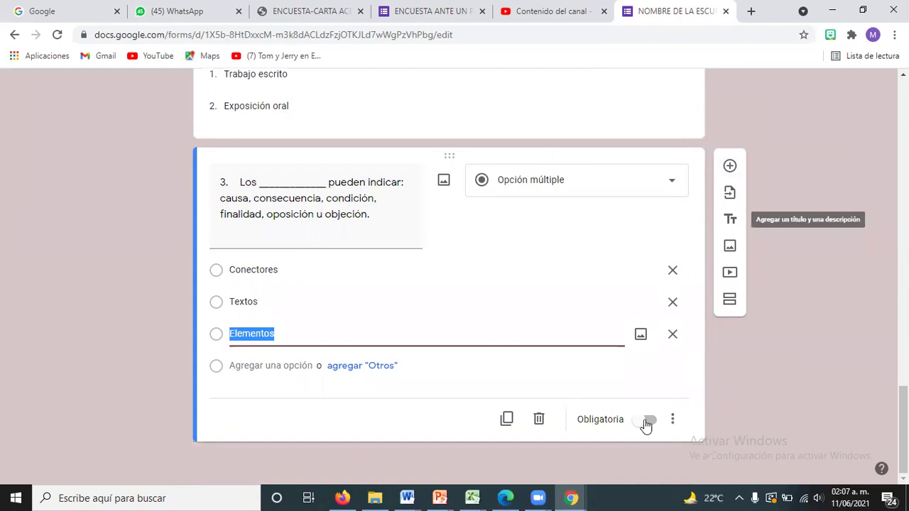
left_click(730, 166)
key("alt+Tab")
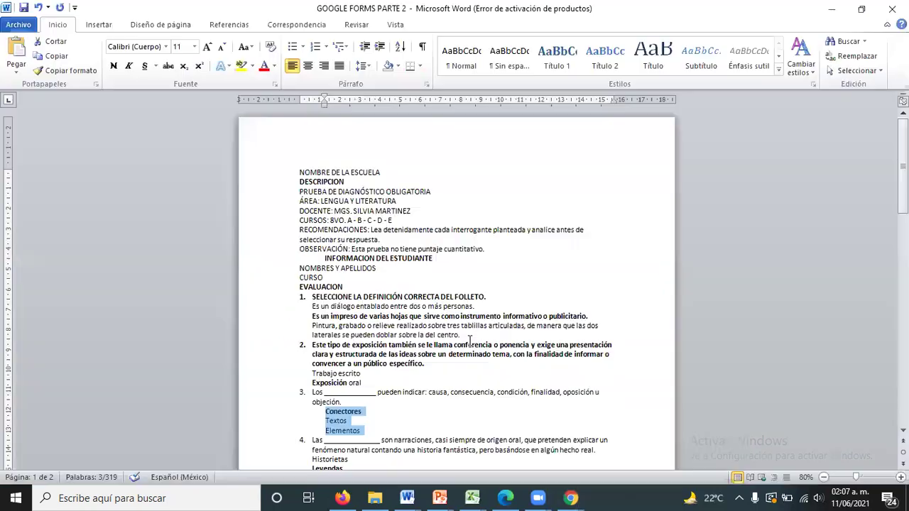
Step: Paste question 4's text (Las ___ son narraciones…) as the new question title
triple_click(352, 457)
left_click_drag(528, 437, 605, 450)
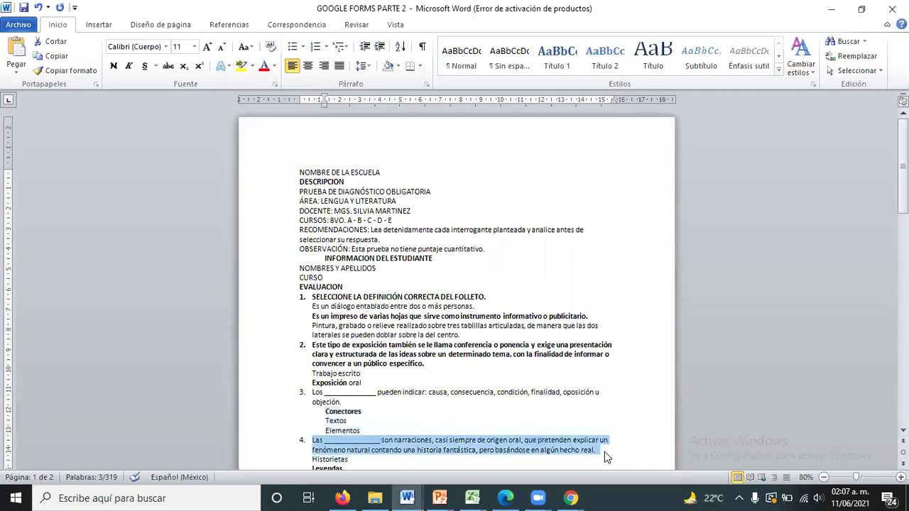
key("alt+Tab")
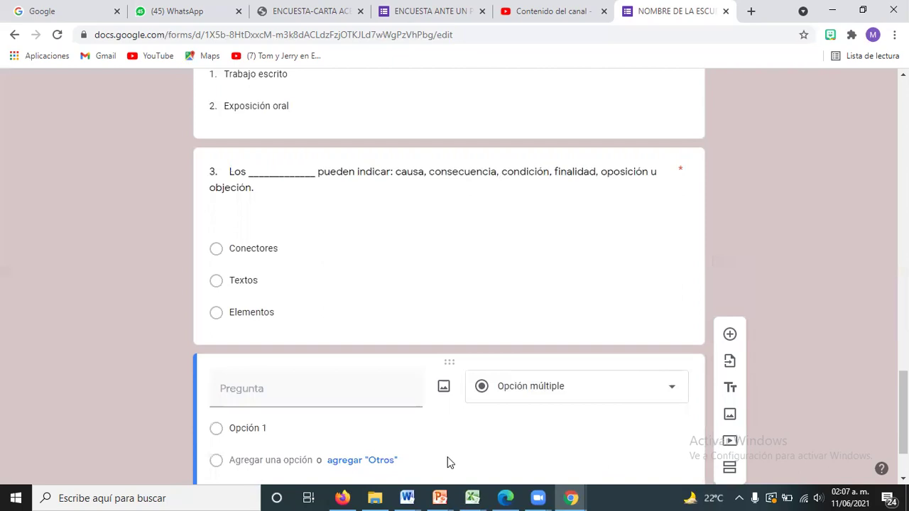
type("4.\tLas _____________ son narraciones, casi siempre de origen oral, que pretenden explicar un fenómeno natural contando una historia fantástica, pero basándose en algún hecho real.")
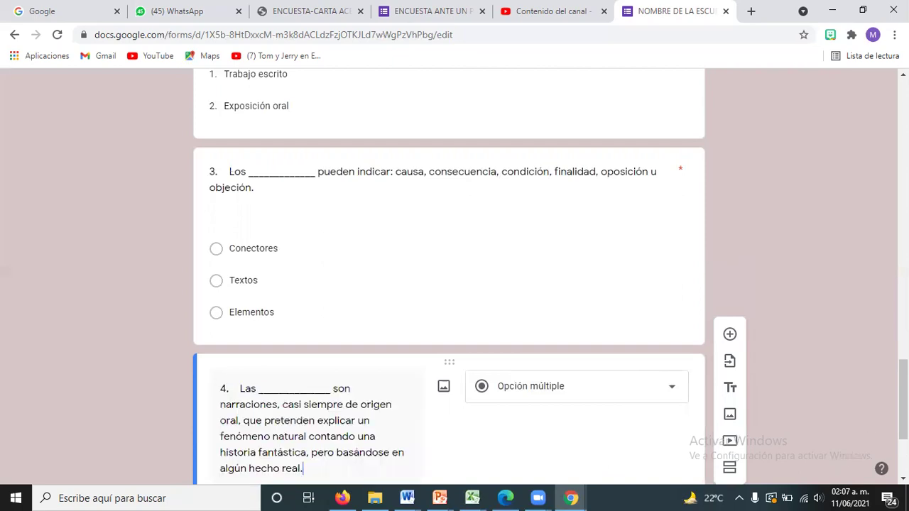
scroll(419, 438, "down", 3)
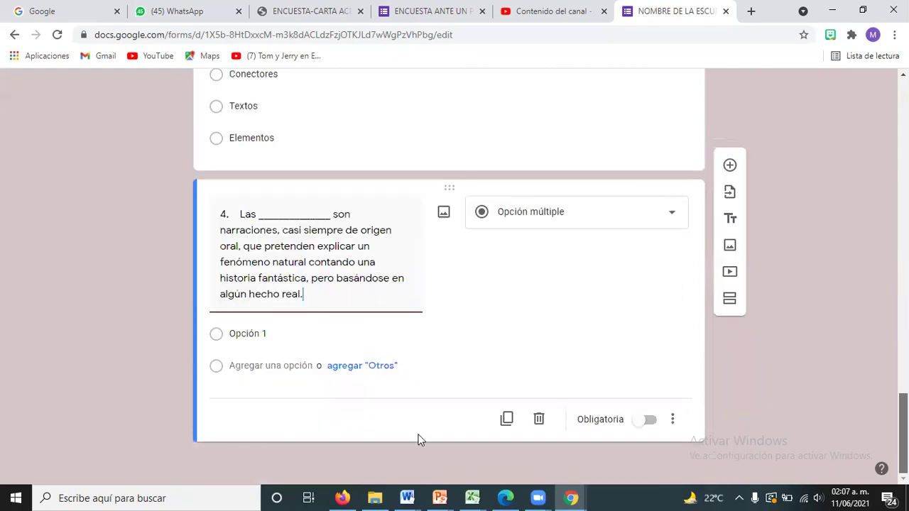
left_click(299, 342)
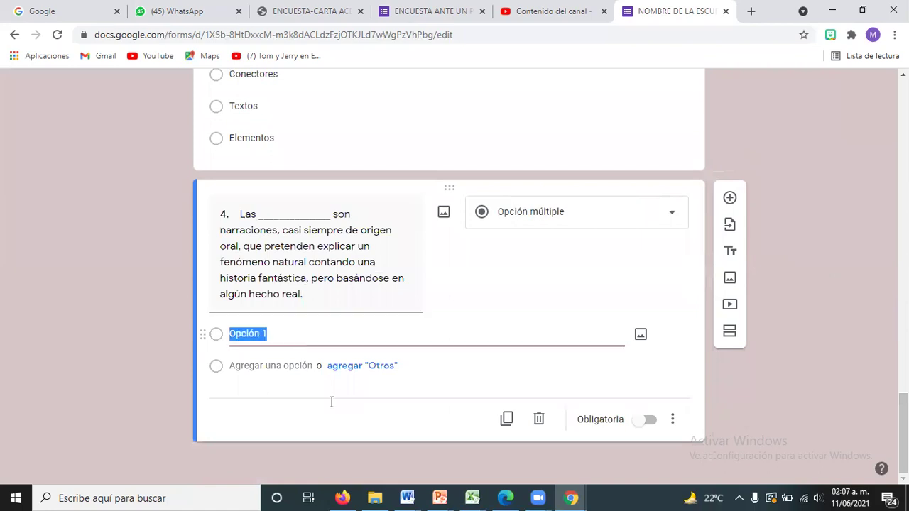
Step: Add options Historietas, Leyendas and Fabulas, make question 4 required, and add a blank question
key("alt+Tab")
scroll(335, 410, "down", 3)
left_click_drag(313, 351, 345, 373)
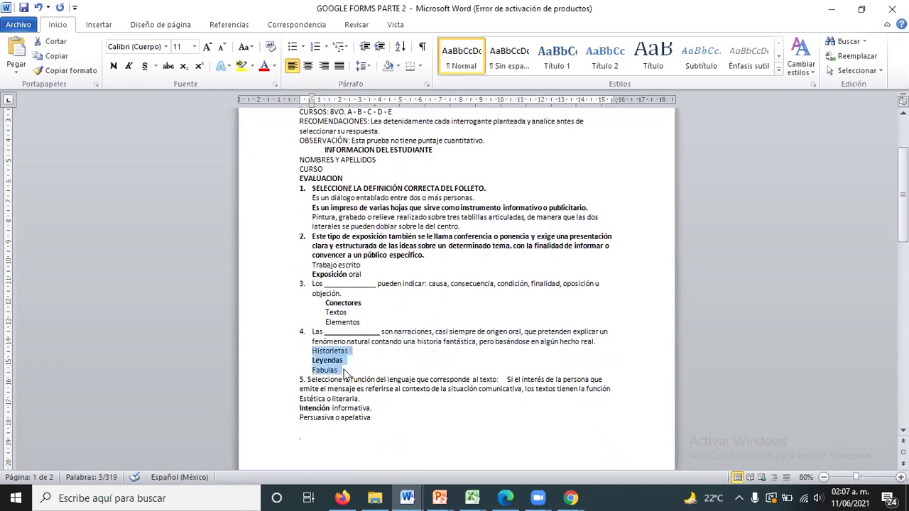
key("ctrl+c")
key("alt+Tab")
key("ctrl+v")
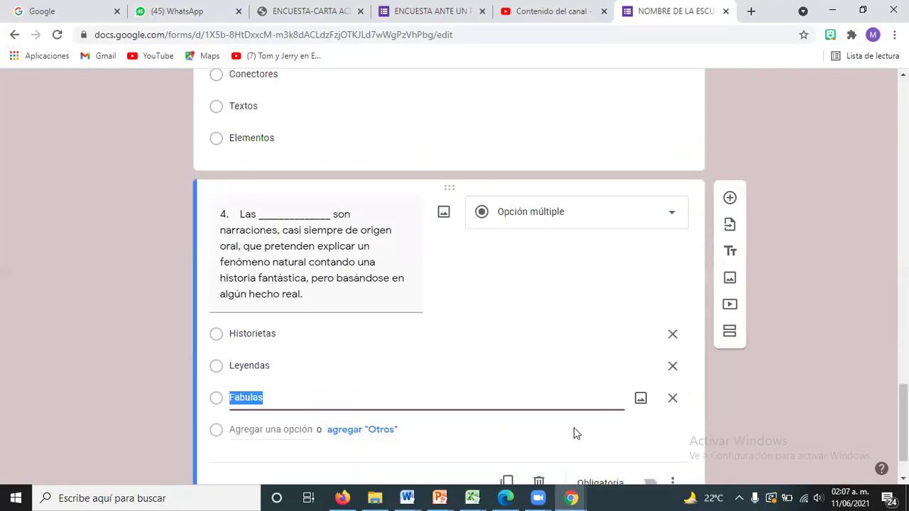
scroll(809, 430, "down", 1)
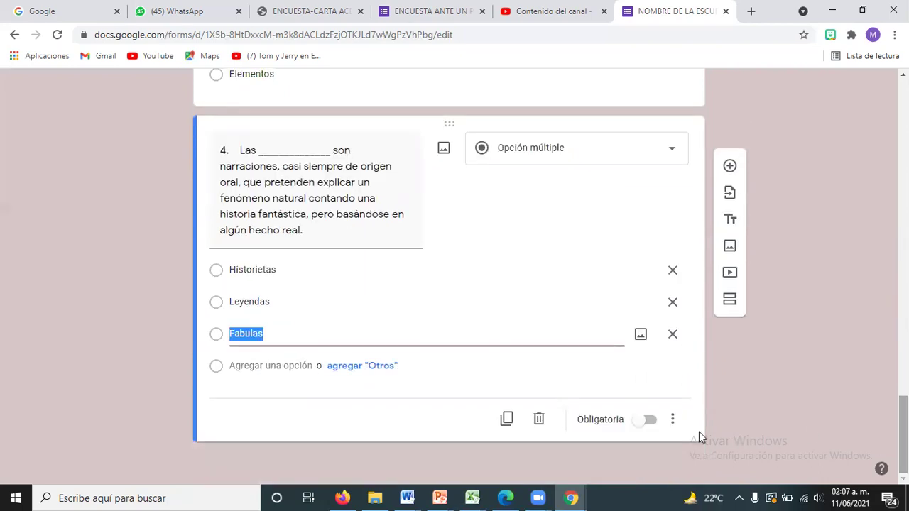
left_click(649, 419)
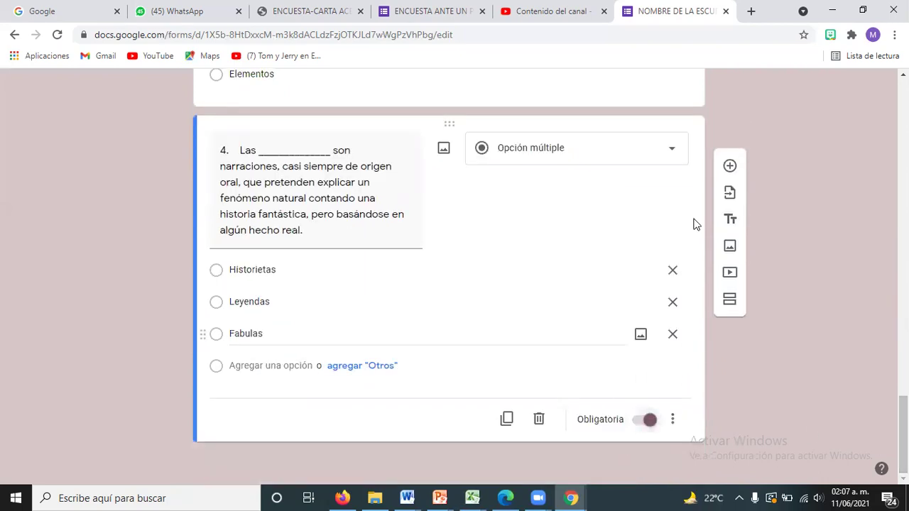
left_click(728, 170)
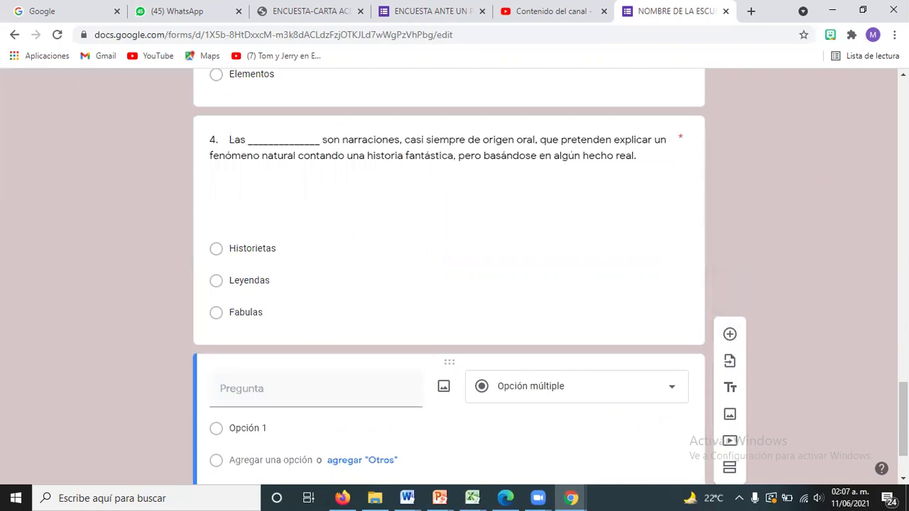
Step: Paste question 5's wording (Seleccione la función del lenguaje…) from Word into the new question
key("alt+Tab")
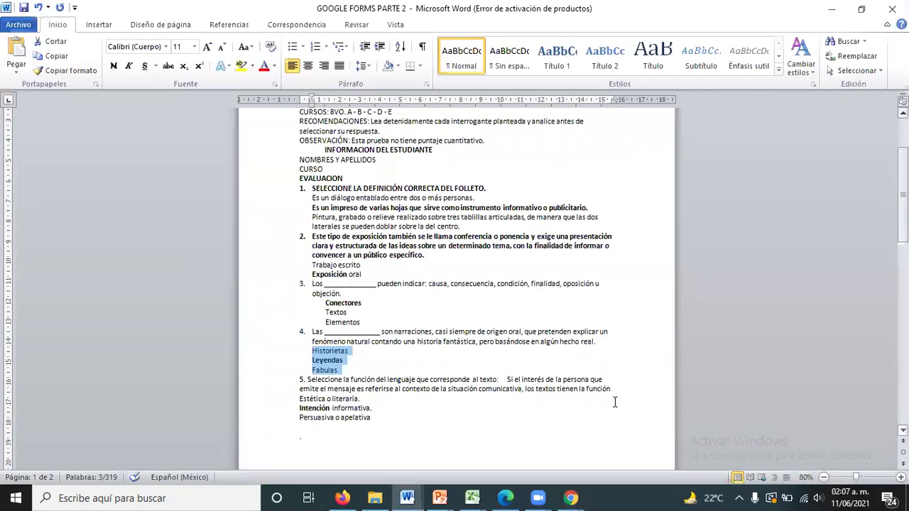
left_click_drag(308, 379, 363, 398)
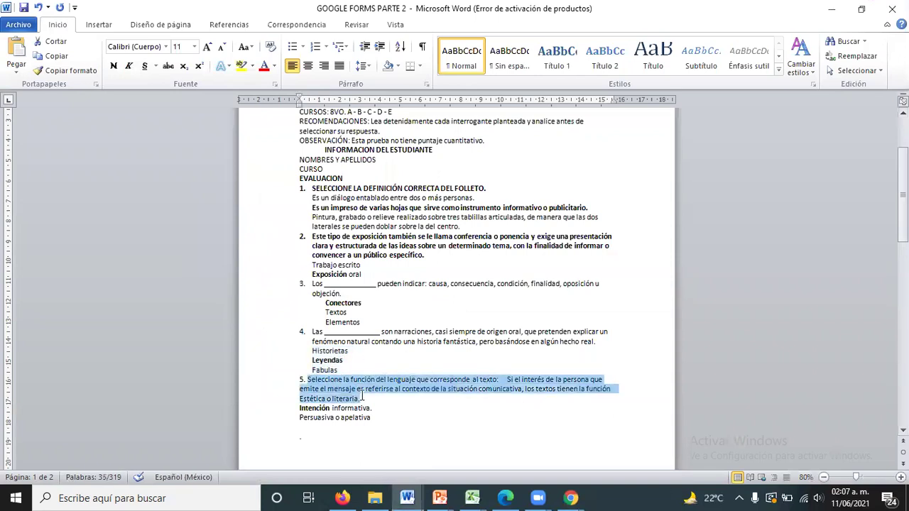
key("alt+Tab")
left_click(288, 294)
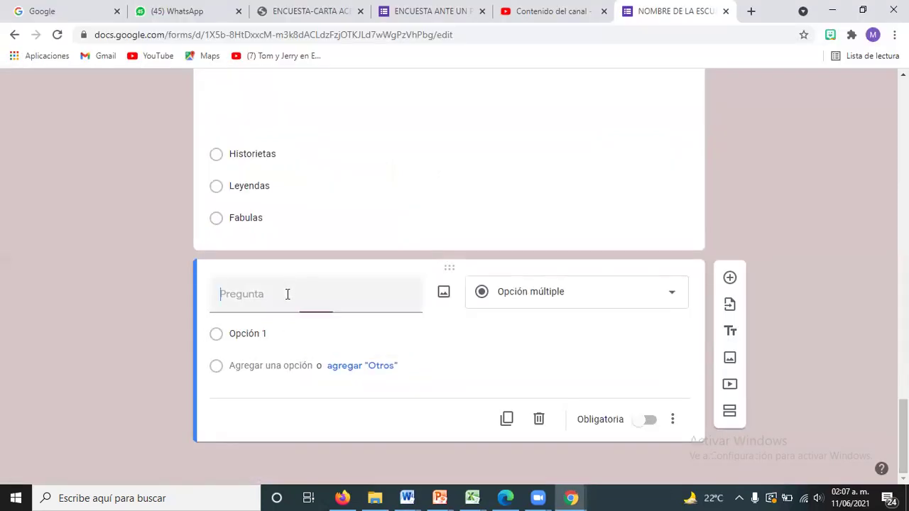
key("ctrl+v")
Step: Trim the stray answer text, paste the three function options, and make question 5 required
key("alt+Tab")
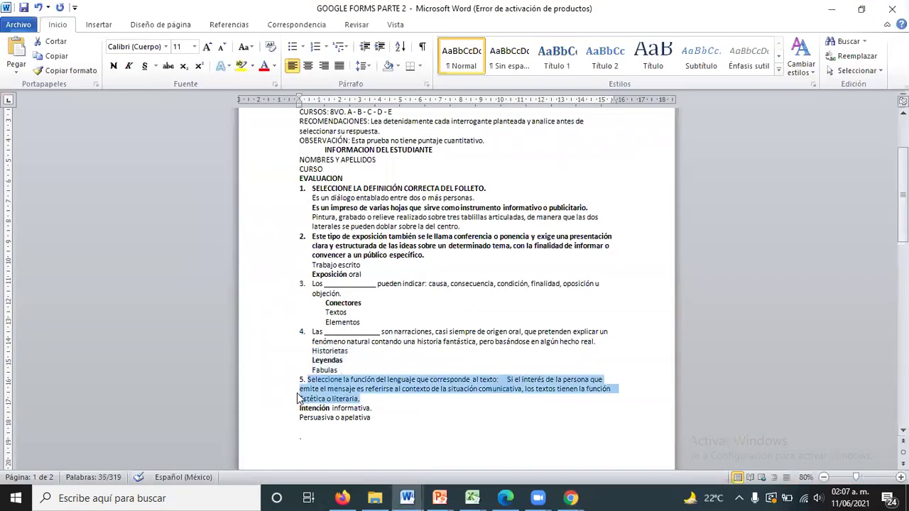
left_click_drag(300, 405, 360, 417)
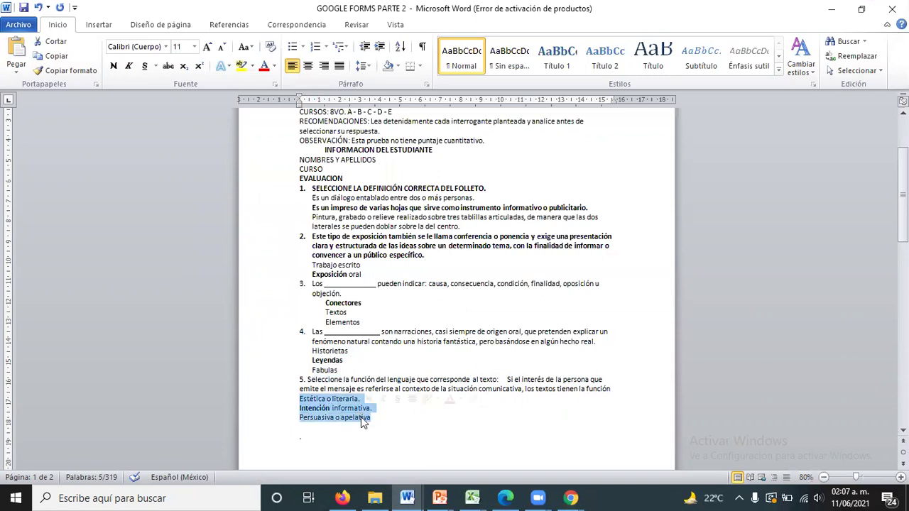
key("alt+Tab")
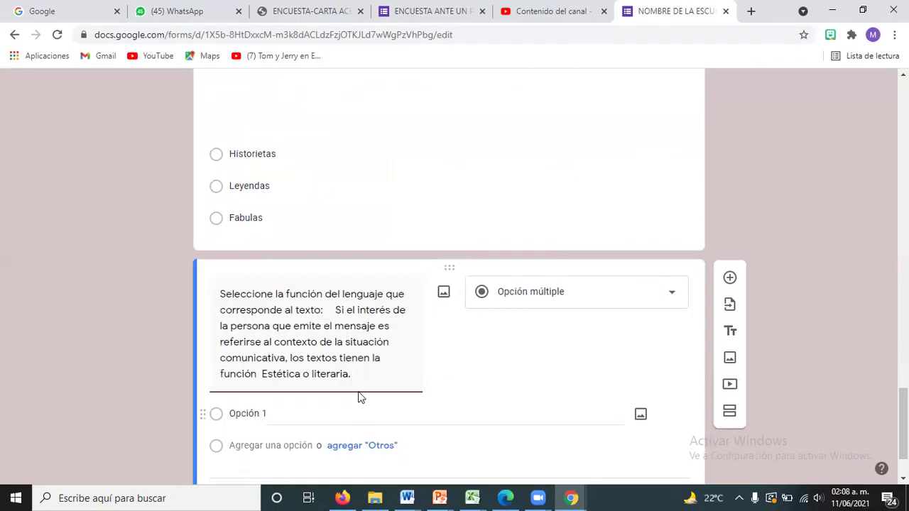
left_click_drag(296, 384, 261, 377)
key("BackSpace")
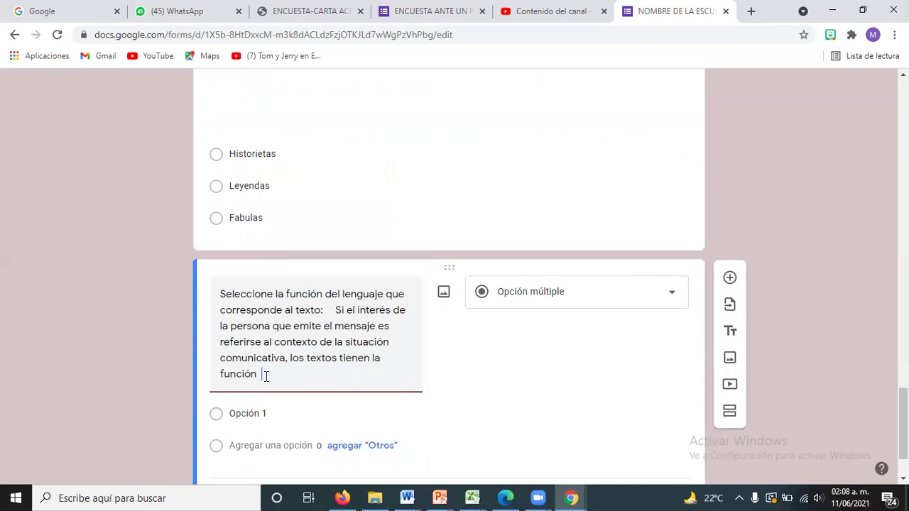
left_click(258, 415)
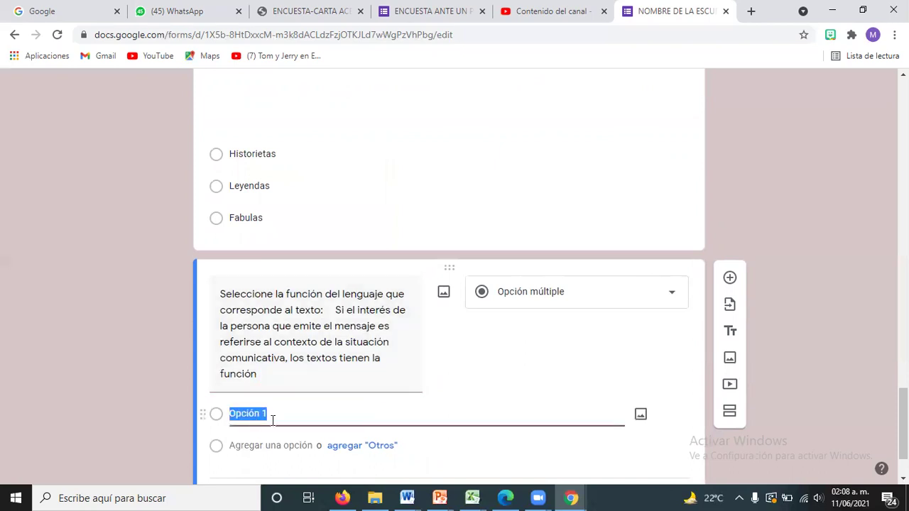
key("ctrl+v")
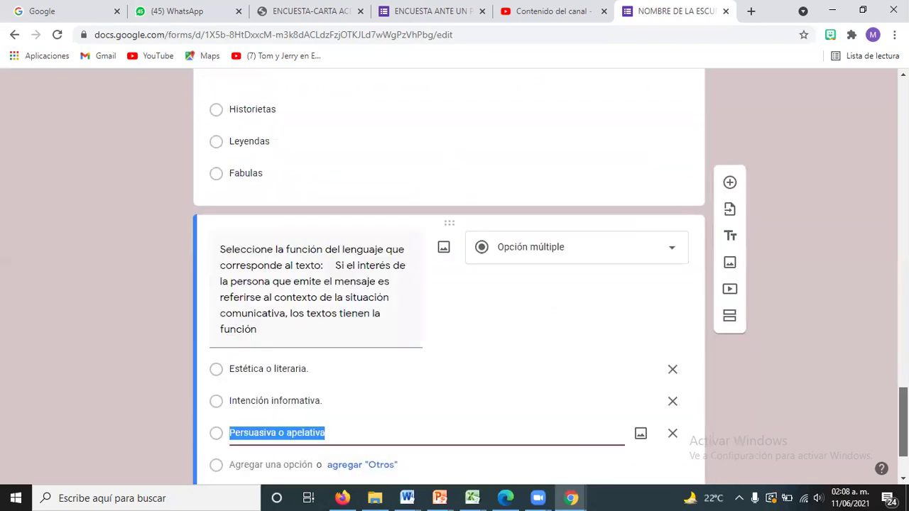
left_click(649, 420)
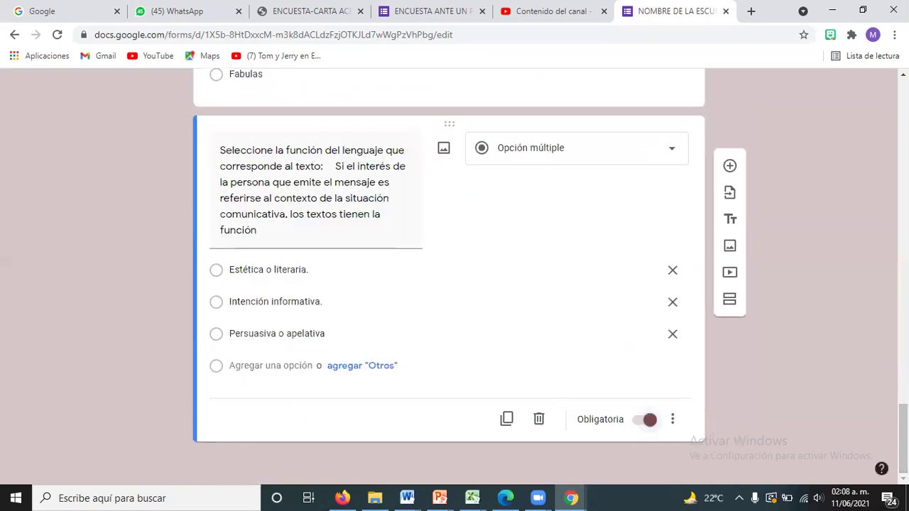
Step: From the top of the form, open the respondent preview of NOMBRE DE LA ESCUELA
scroll(712, 455, "up", 9)
scroll(878, 259, "up", 10)
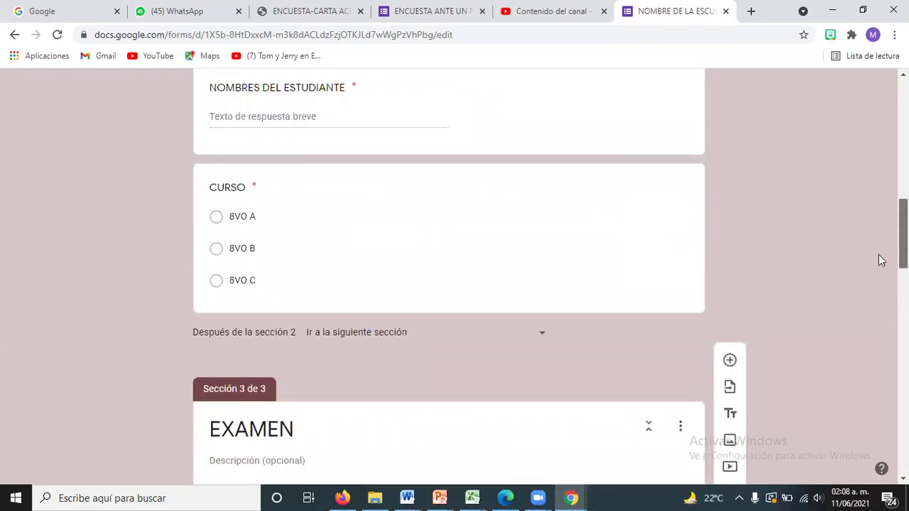
scroll(878, 260, "up", 8)
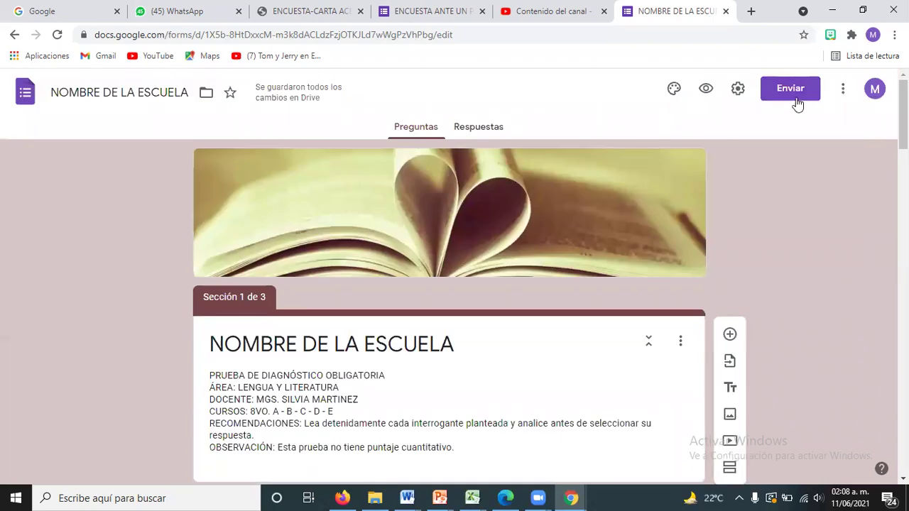
left_click(706, 90)
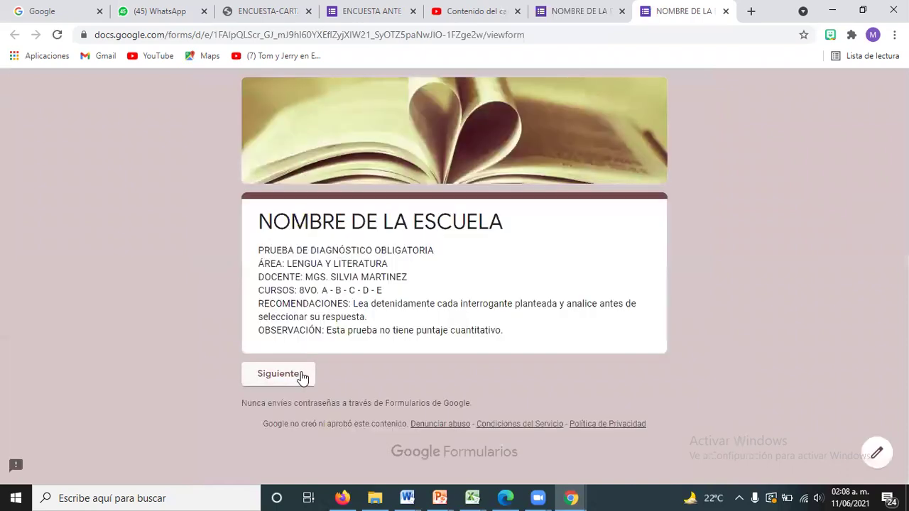
Step: In the preview, enter placeholder first names and surnames and choose course 8VO A
left_click(302, 377)
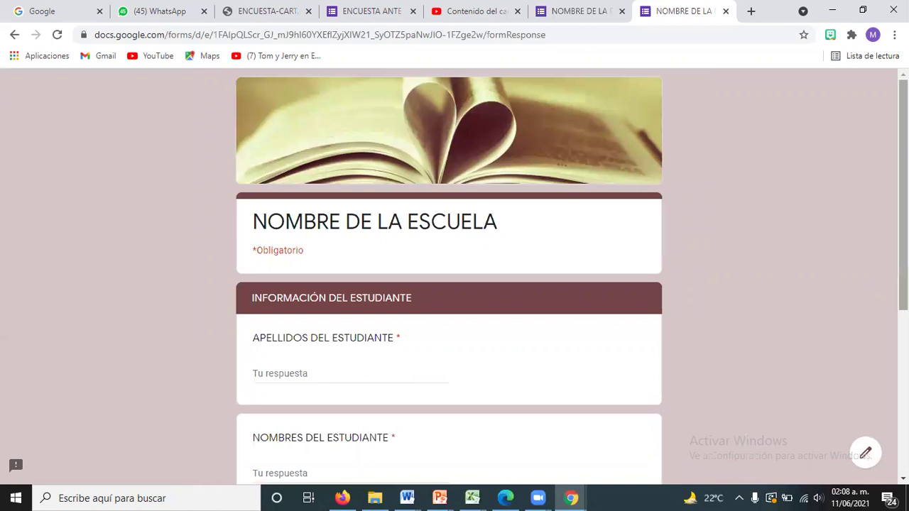
scroll(449, 277, "down", 1)
scroll(449, 277, "down", 3)
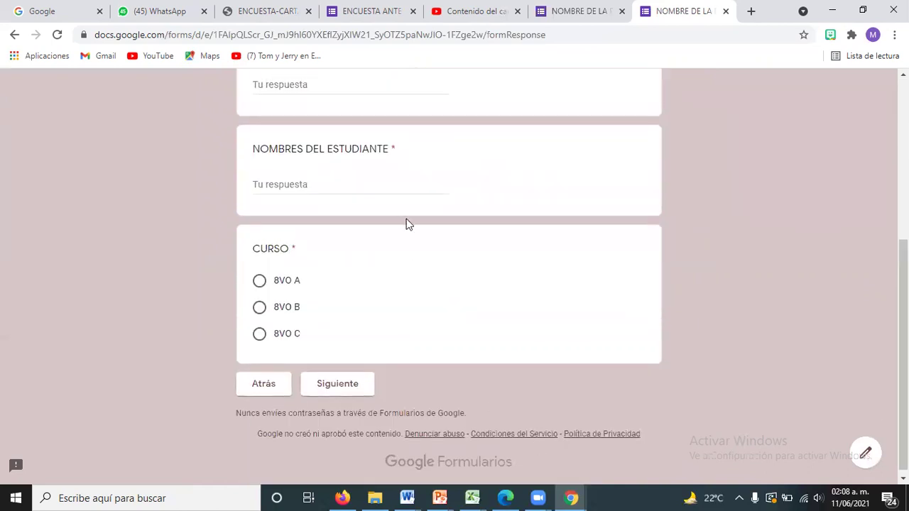
left_click(375, 178)
type("NBFVH")
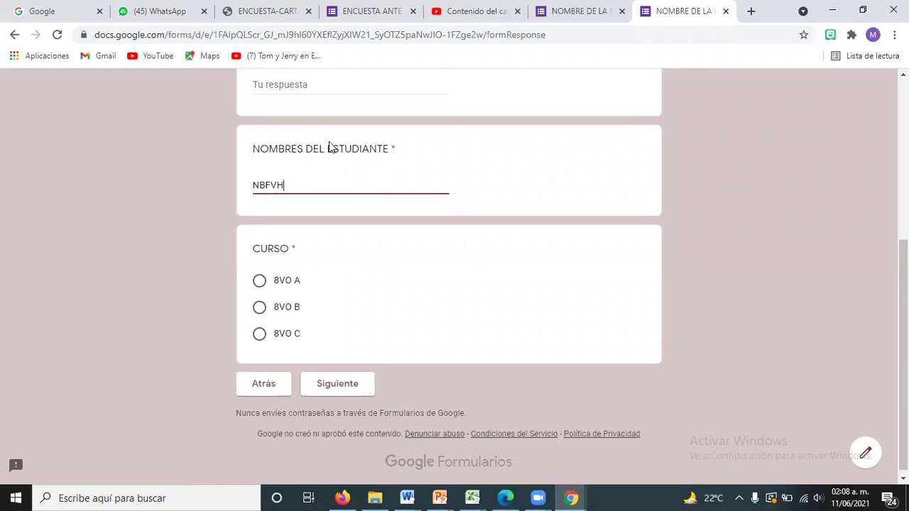
left_click(313, 92)
type("DBCHDGA")
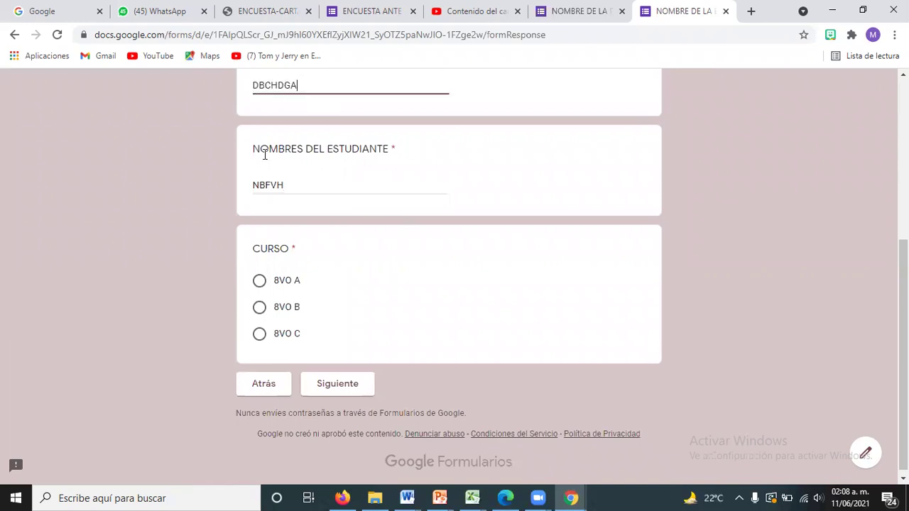
left_click(259, 280)
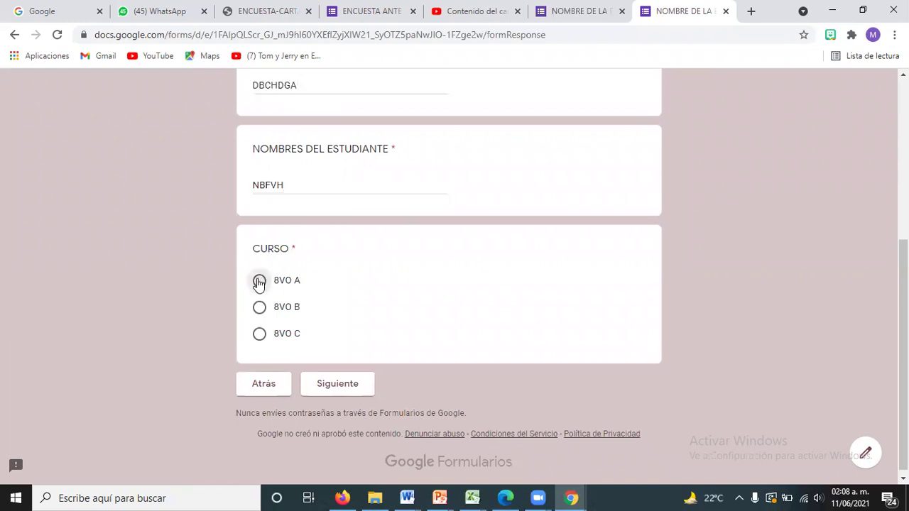
Step: Continue to EXAMEN, browse its questions including question 2's answer list, then close the preview tab
left_click(337, 380)
right_click(372, 377)
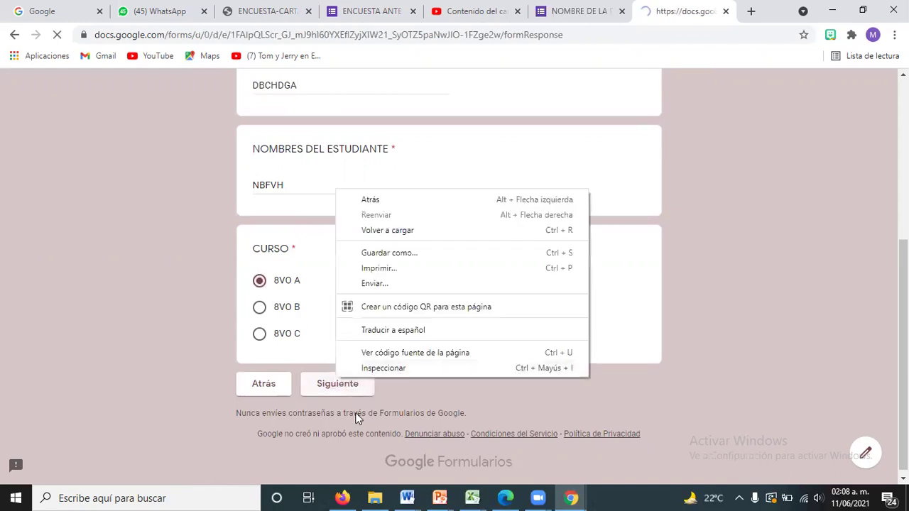
left_click(216, 374)
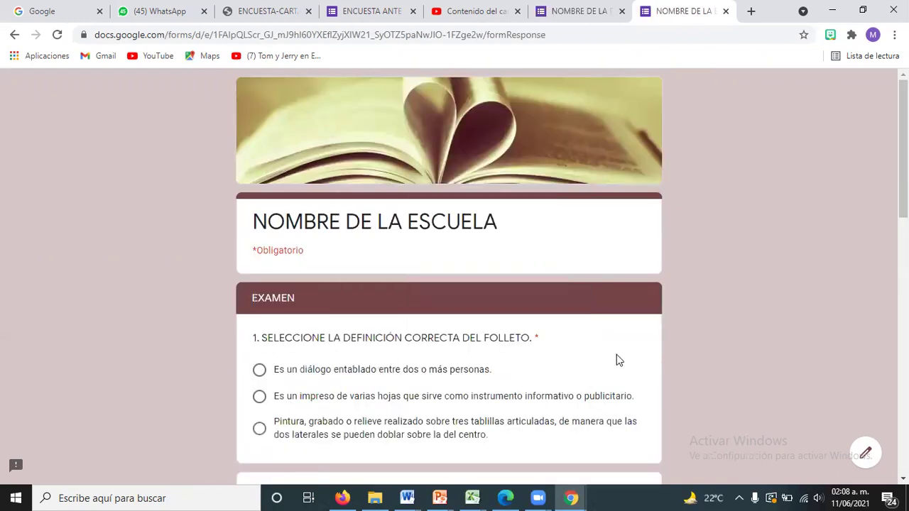
scroll(449, 272, "down", 4)
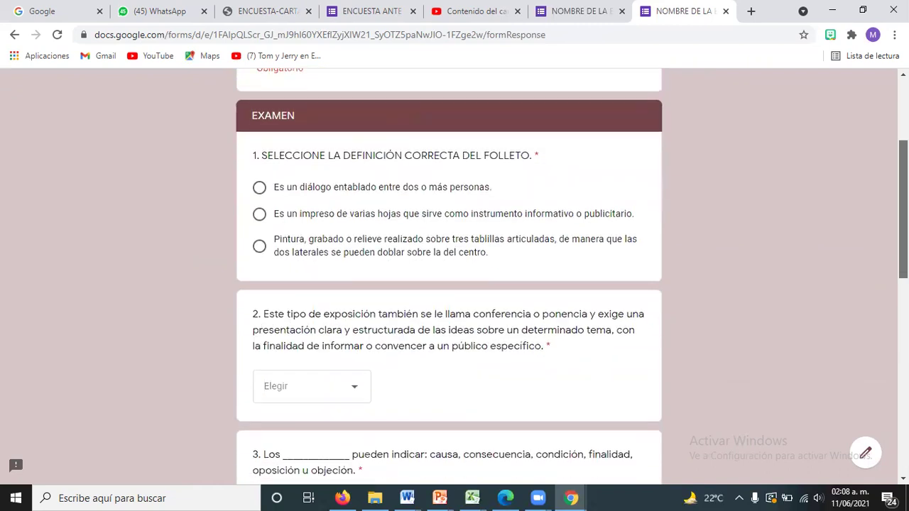
left_click(350, 307)
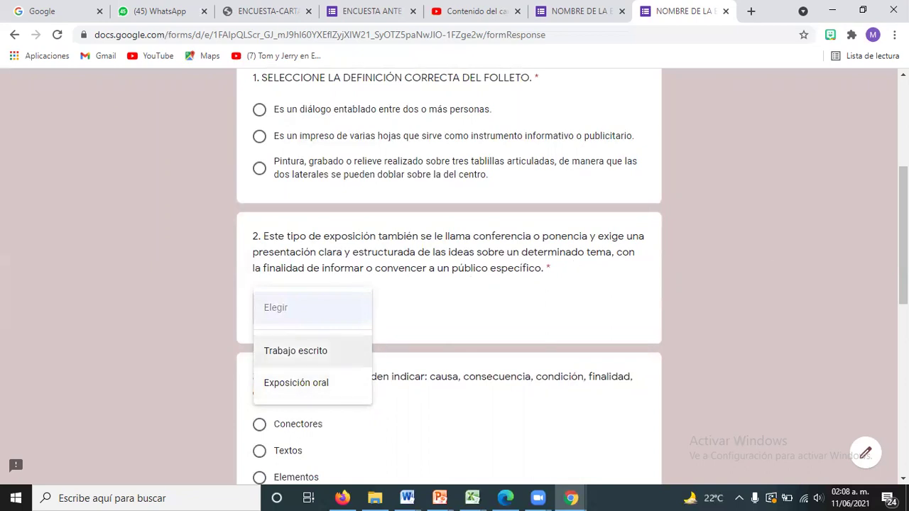
scroll(609, 355, "down", 2)
left_click(571, 356)
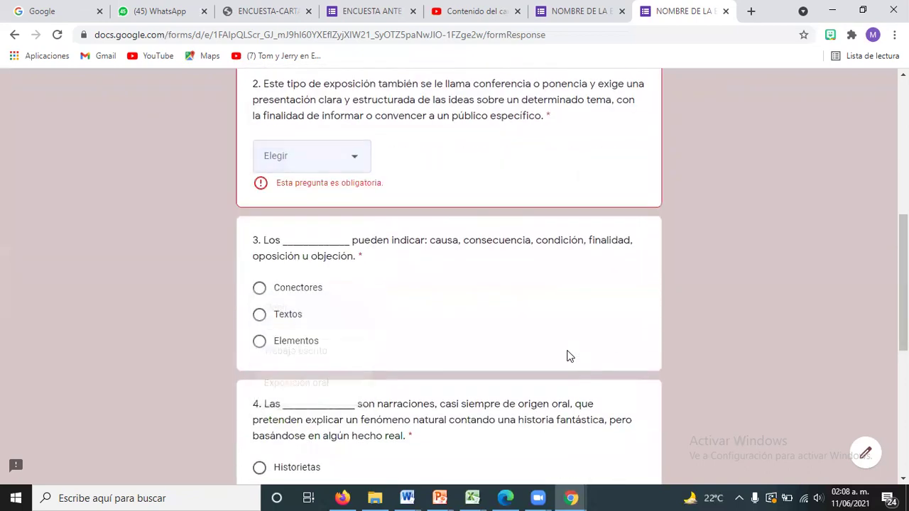
scroll(572, 277, "down", 3)
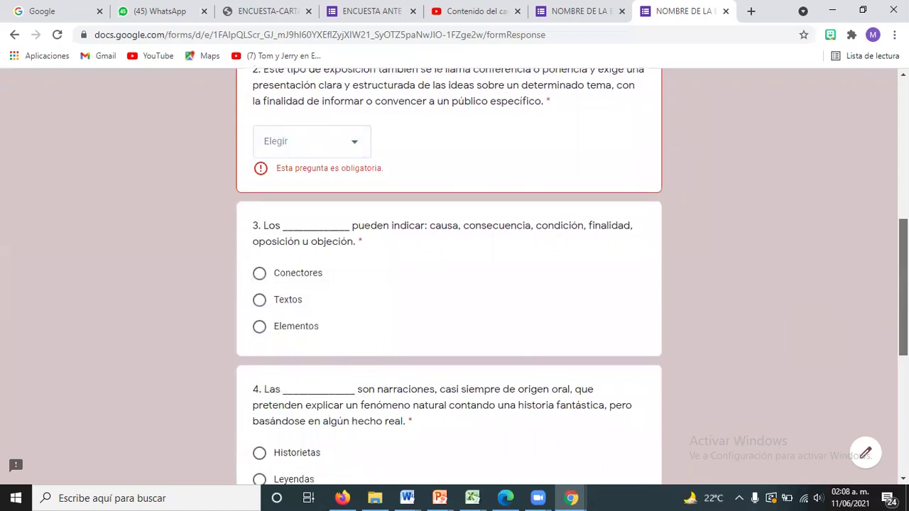
scroll(454, 277, "down", 3)
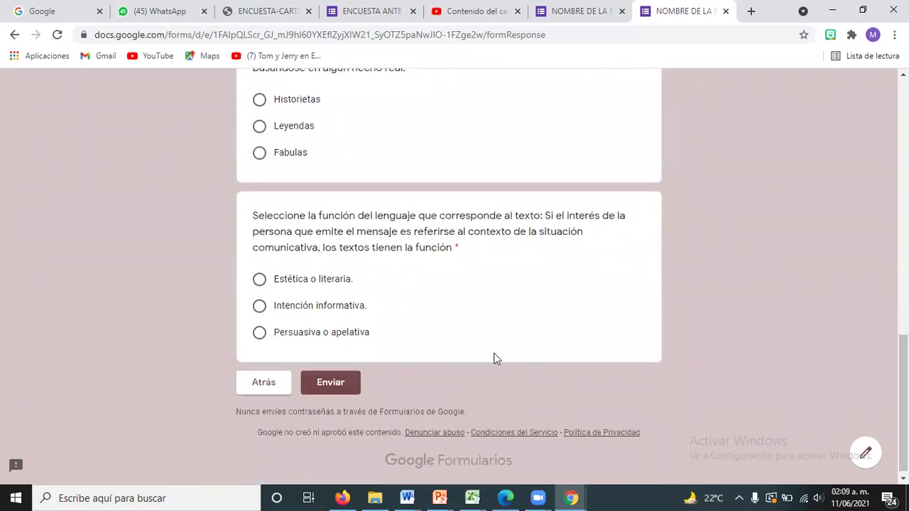
left_click_drag(903, 365, 844, 147)
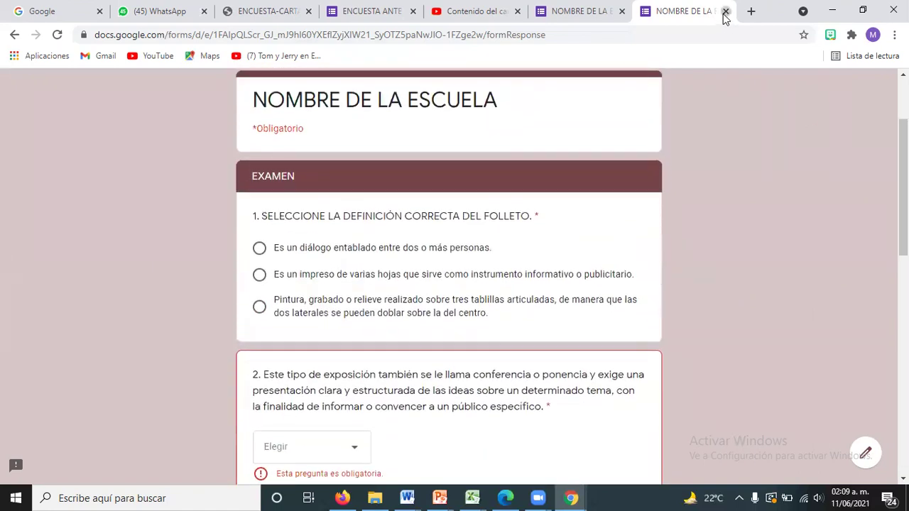
left_click(725, 11)
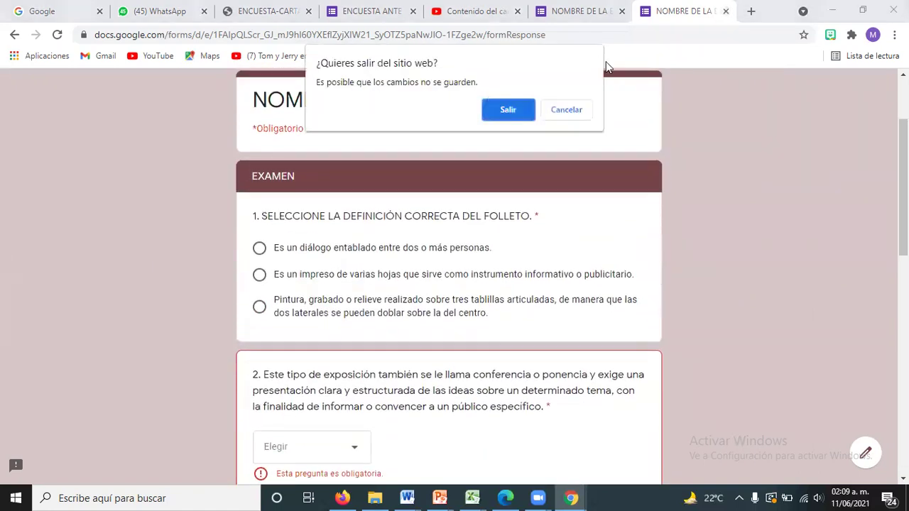
left_click(567, 112)
left_click(576, 10)
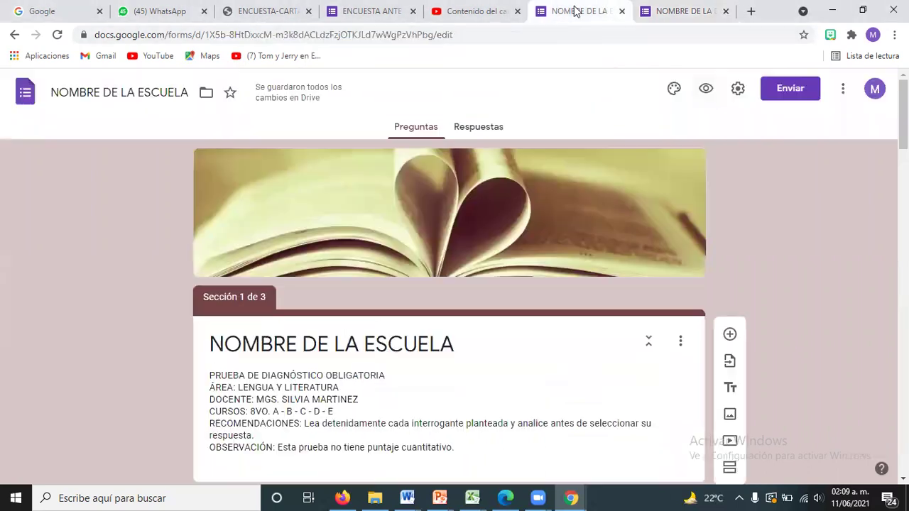
scroll(449, 277, "down", 4)
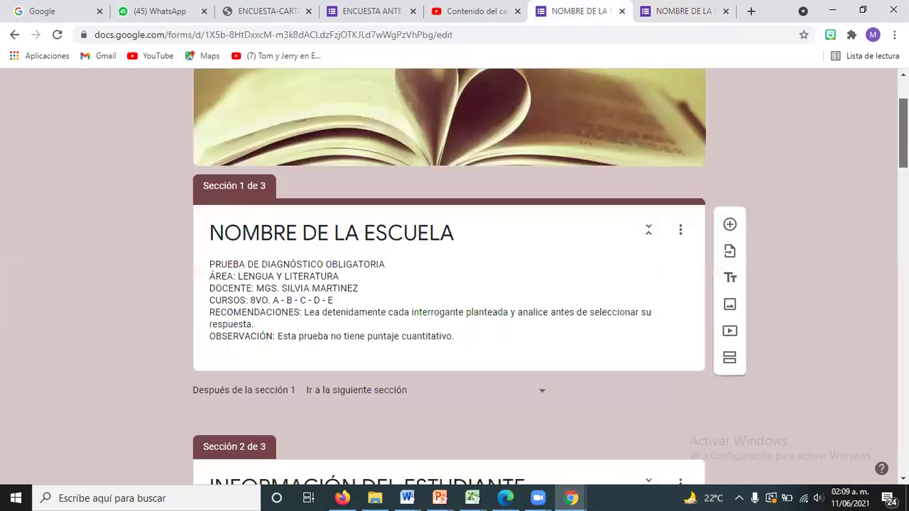
scroll(449, 277, "down", 5)
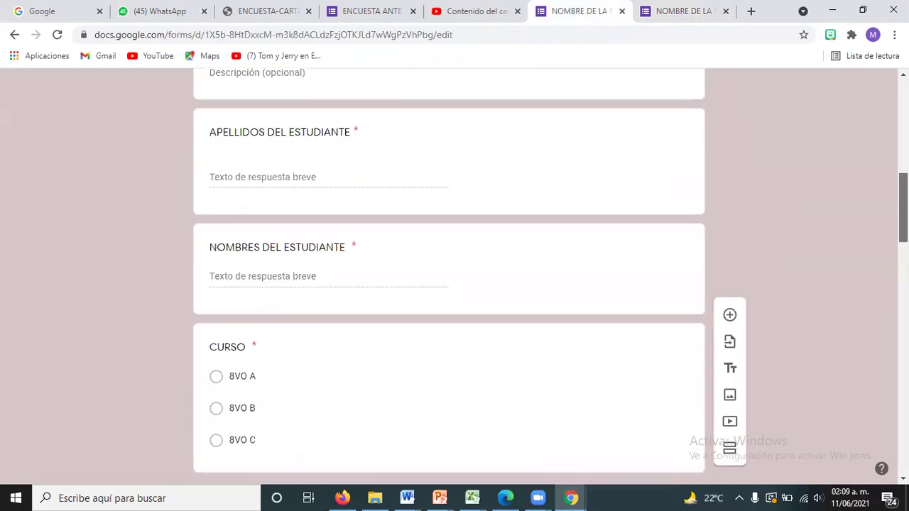
scroll(449, 277, "up", 4)
scroll(449, 277, "up", 5)
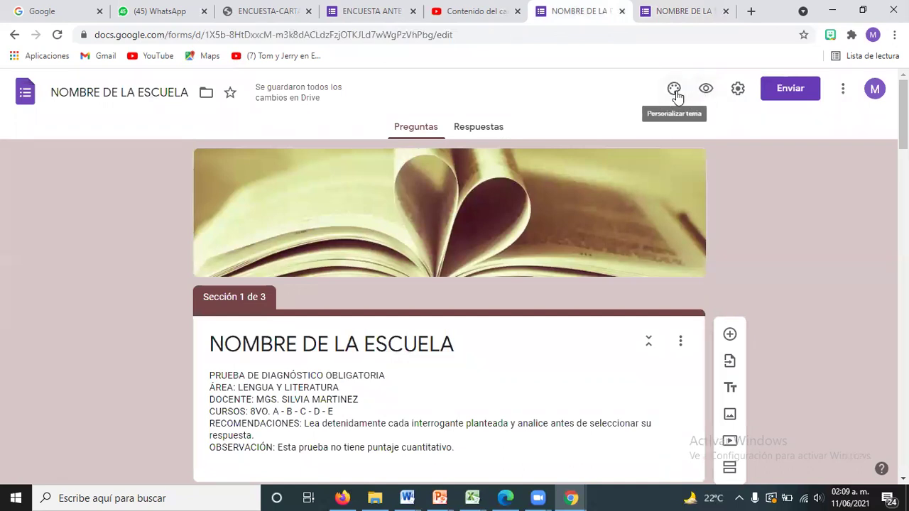
Step: In the form settings, limit each respondent to one response
left_click(737, 88)
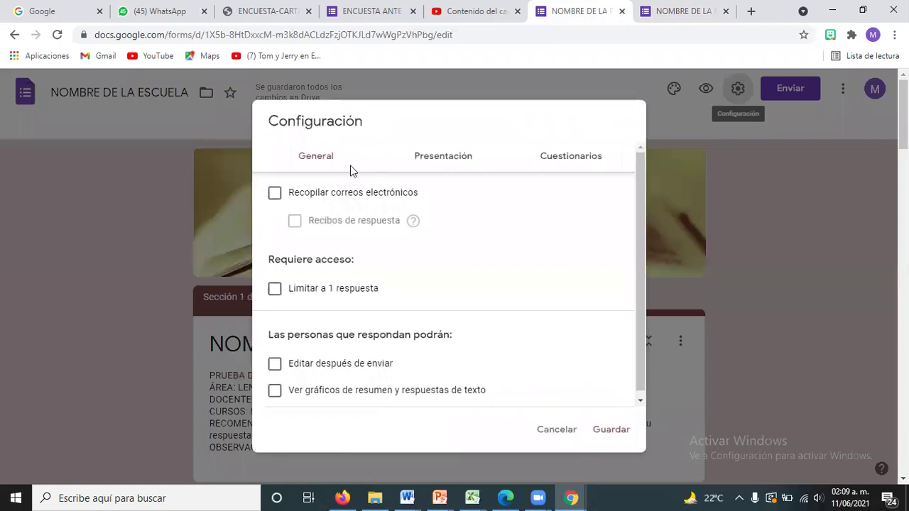
left_click(275, 290)
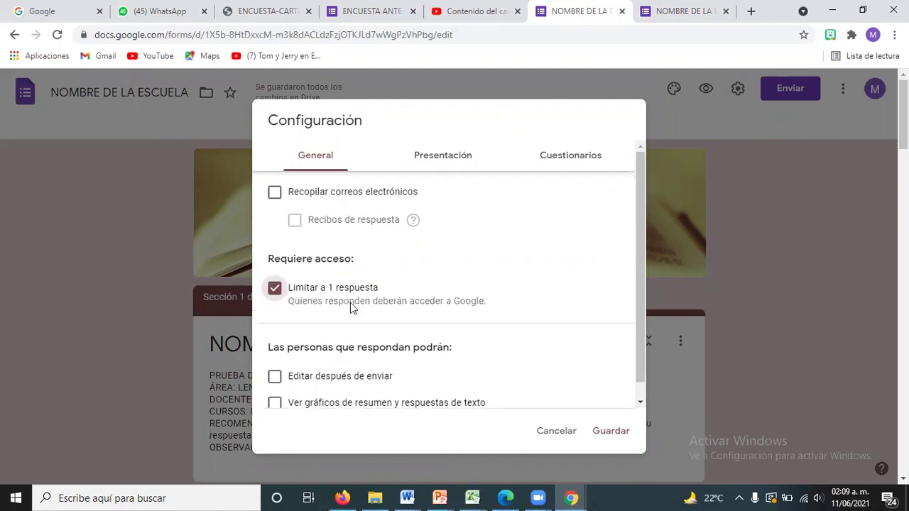
mouse_move(638, 305)
left_mouse_down()
mouse_move(652, 344)
mouse_move(643, 311)
left_mouse_up()
Step: Show a progress bar and set the confirmation message 'MUCHAS GRACIAS POR COMPLETAR SU EXAMEN'
left_click(458, 150)
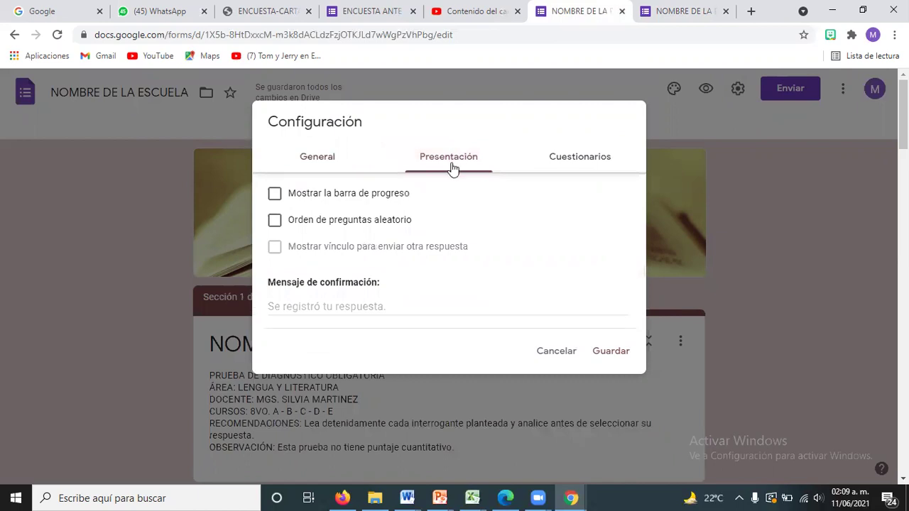
left_click(276, 195)
left_click(414, 306)
type("M")
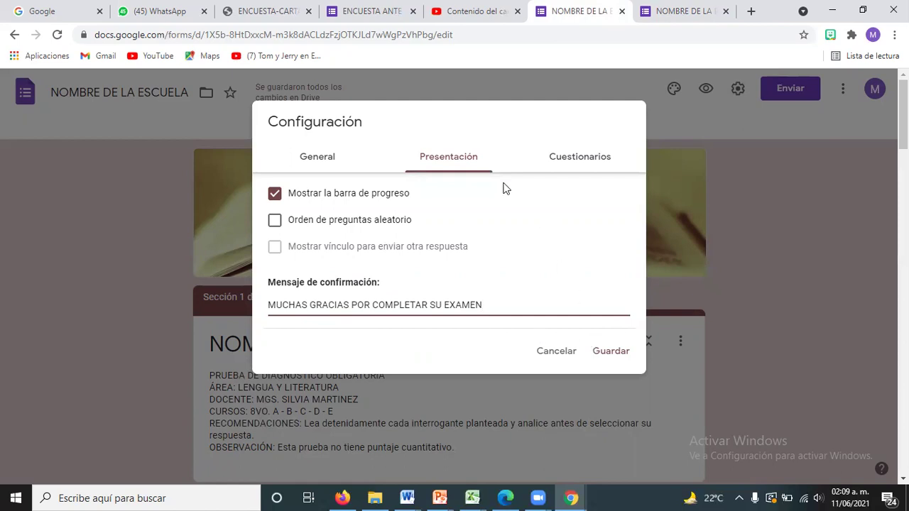
Step: Turn the form into a quiz, hide missed questions and correct answers, keep scores, and save
left_click(594, 161)
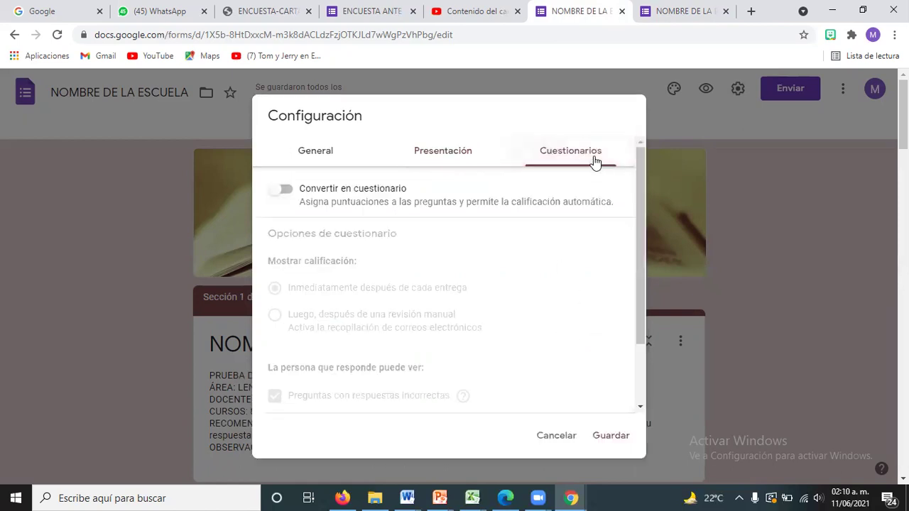
left_click(283, 193)
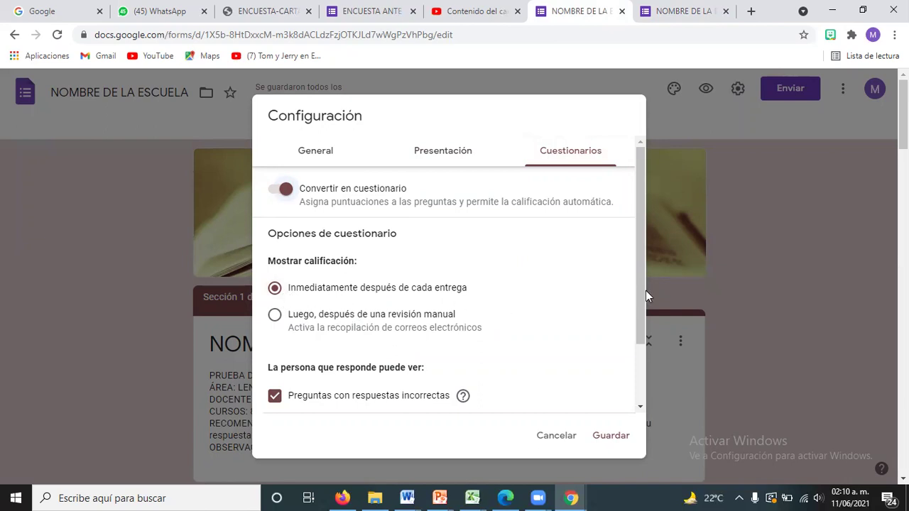
left_click_drag(643, 295, 650, 362)
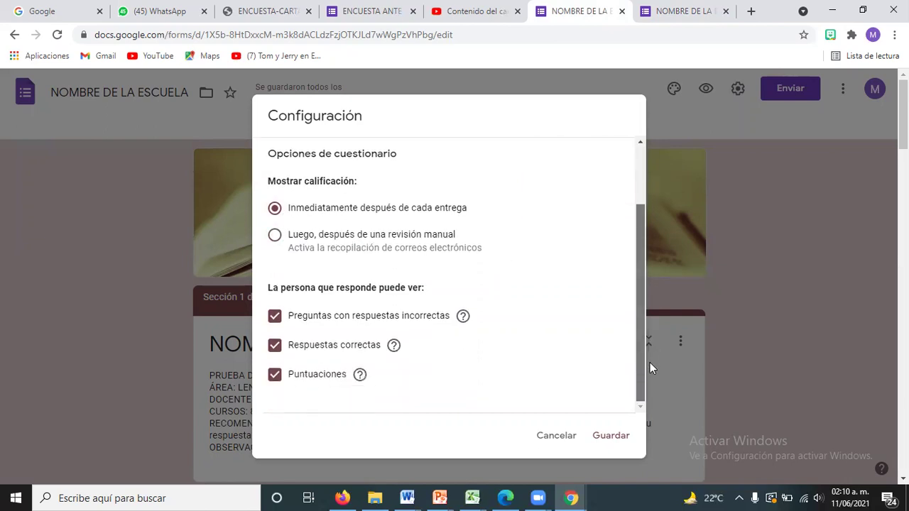
left_click(274, 320)
left_click(275, 348)
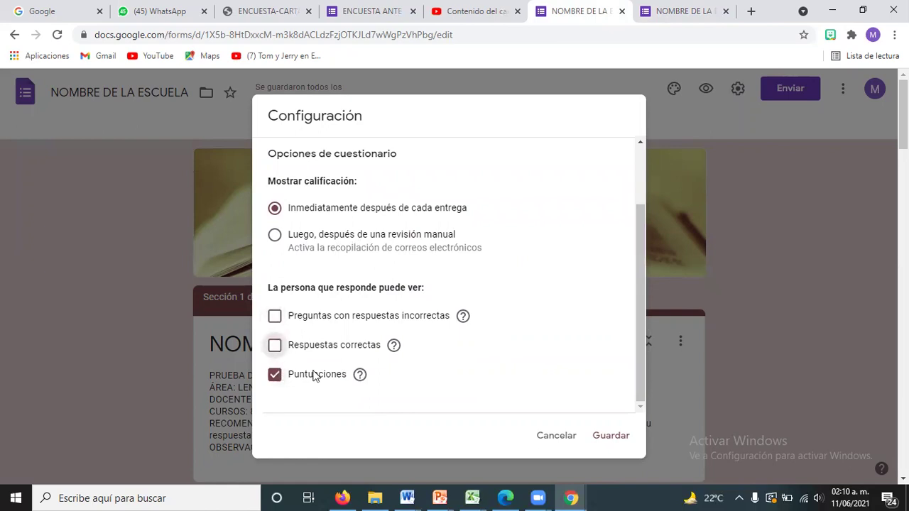
left_click_drag(637, 367, 633, 295)
left_click(615, 436)
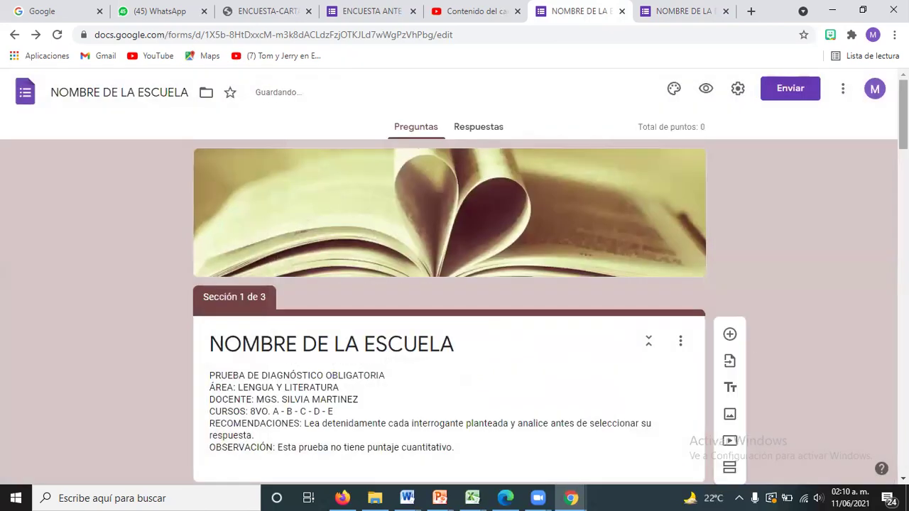
Step: Give question 1 a 2-point answer key with the leaflet definition marked correct
scroll(449, 277, "down", 5)
scroll(449, 277, "down", 7)
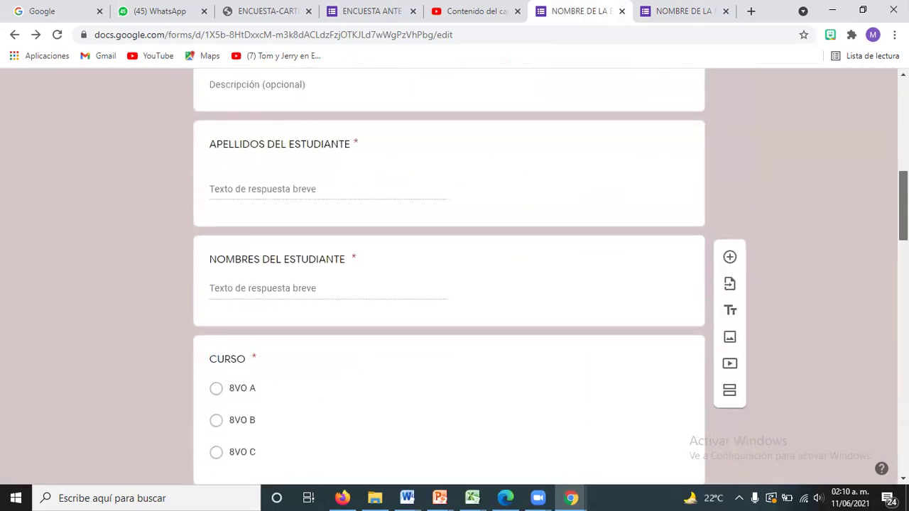
scroll(666, 266, "down", 2)
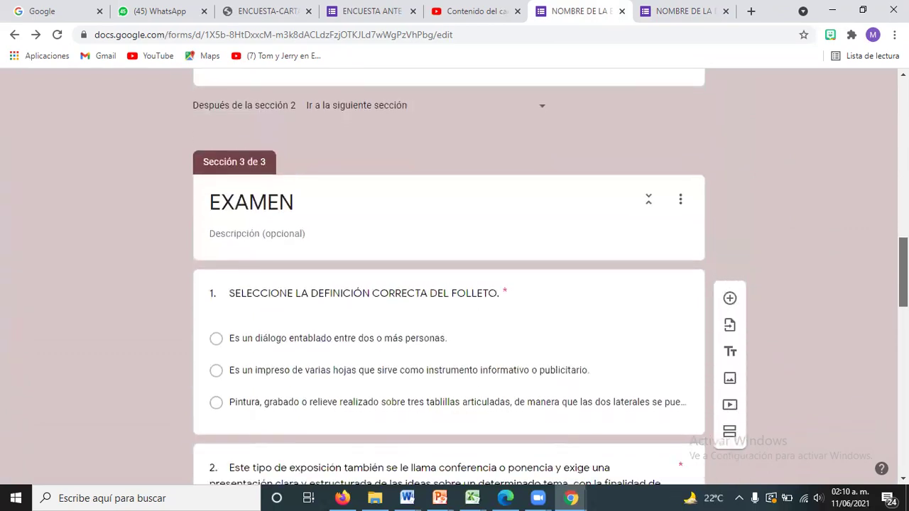
left_click(648, 331)
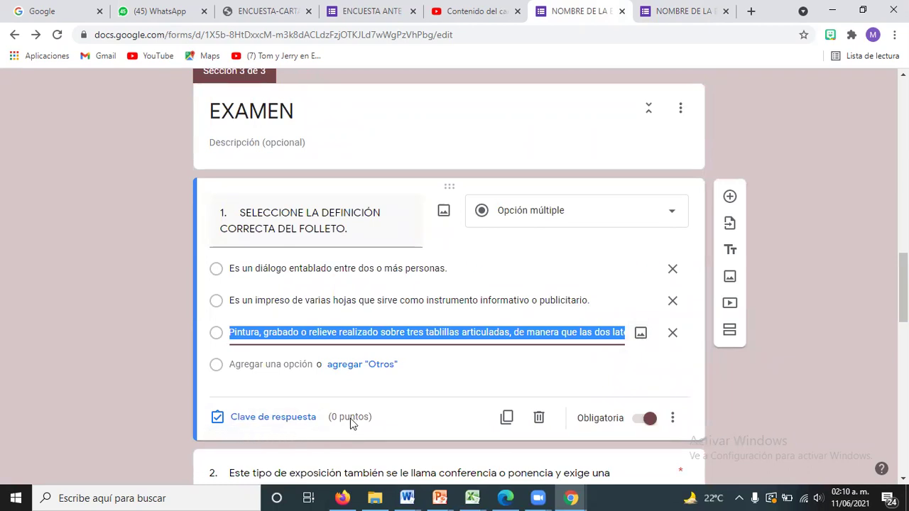
left_click(293, 424)
left_click(647, 251)
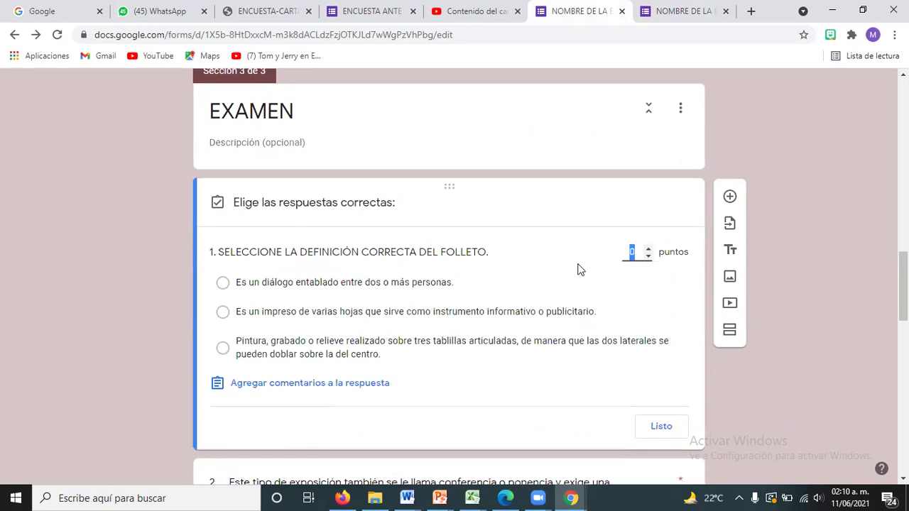
left_click(648, 251)
left_click(611, 320)
left_click(660, 424)
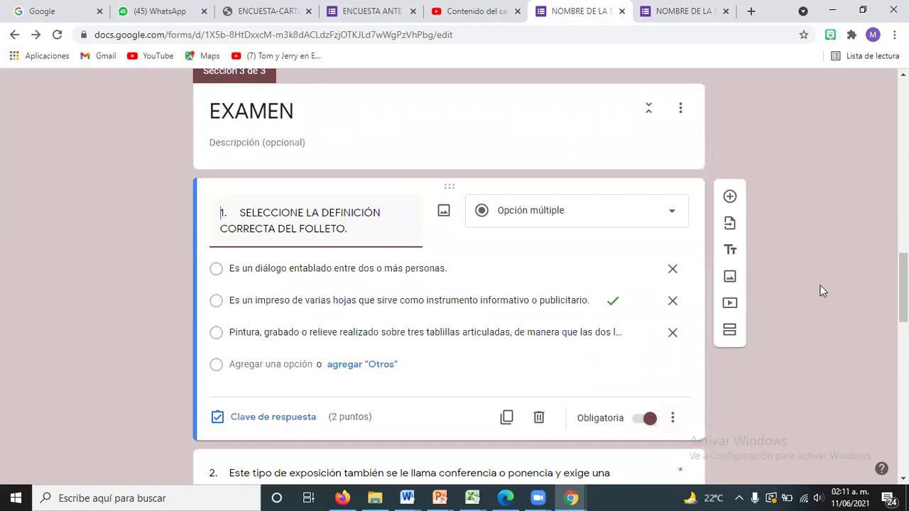
Step: Give question 2 a 2-point answer key marking Exposición oral correct
left_click_drag(903, 287, 903, 336)
left_click(506, 283)
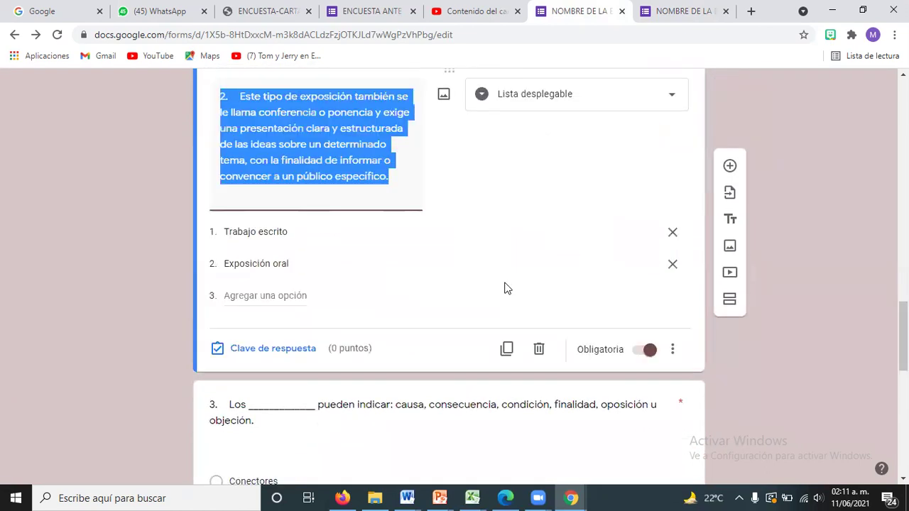
left_click(310, 349)
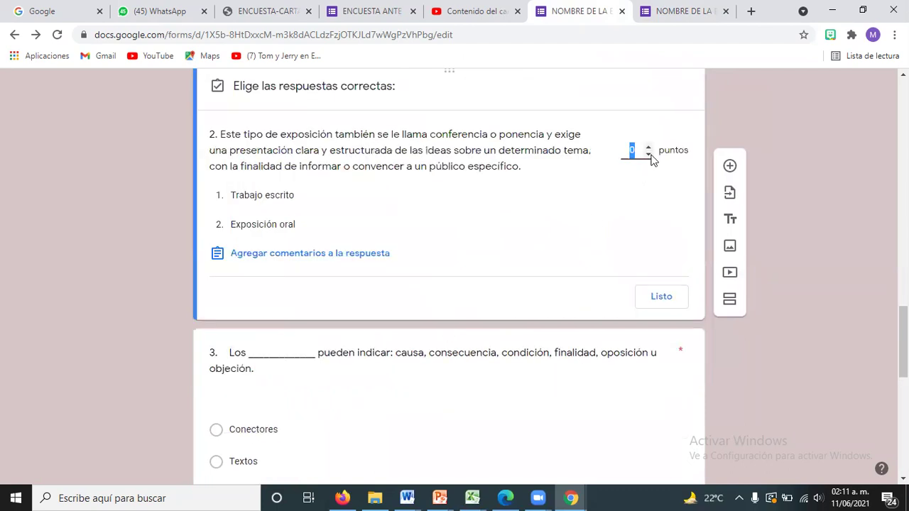
left_click(648, 149)
left_click(294, 236)
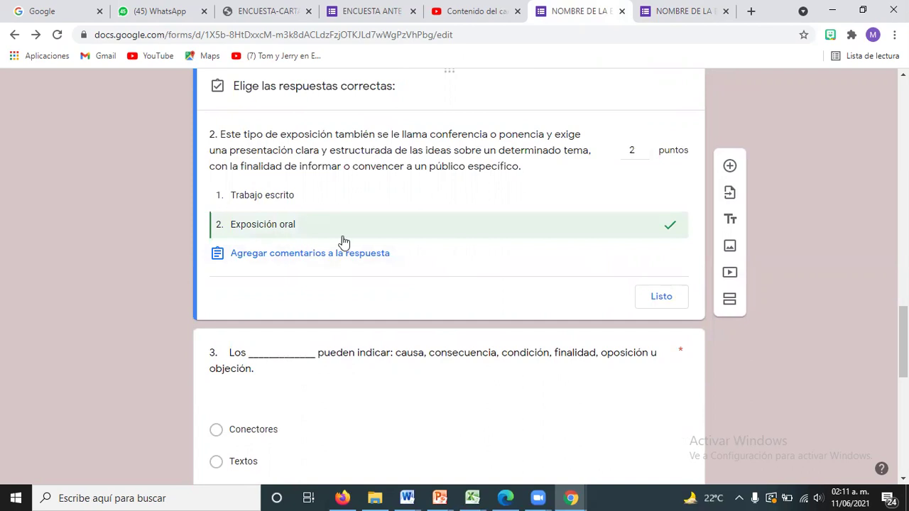
left_click(647, 298)
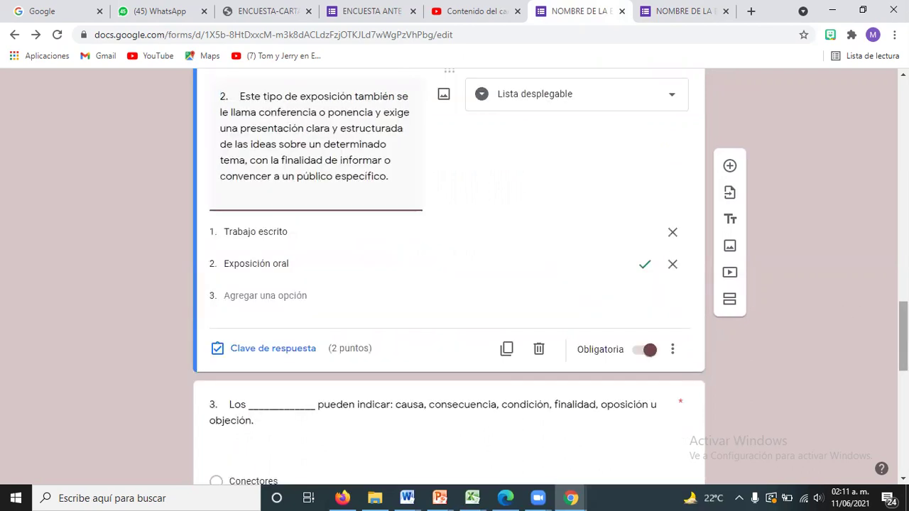
Step: Give question 3 an answer key marking Conectores correct, worth 1 point
scroll(448, 284, "down", 3)
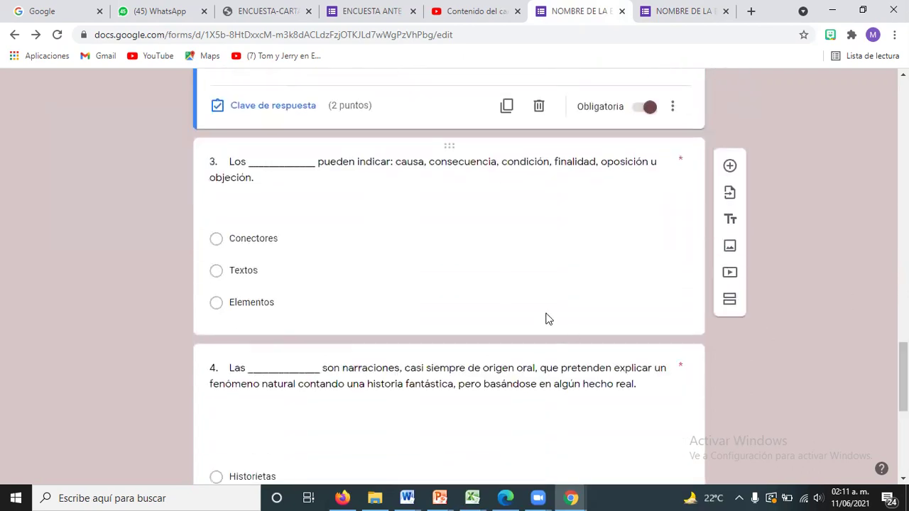
left_click(543, 318)
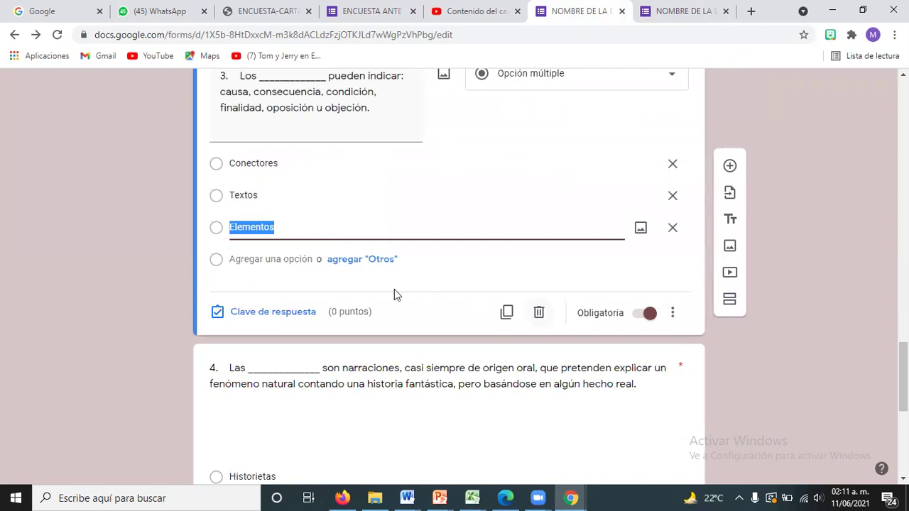
left_click(302, 316)
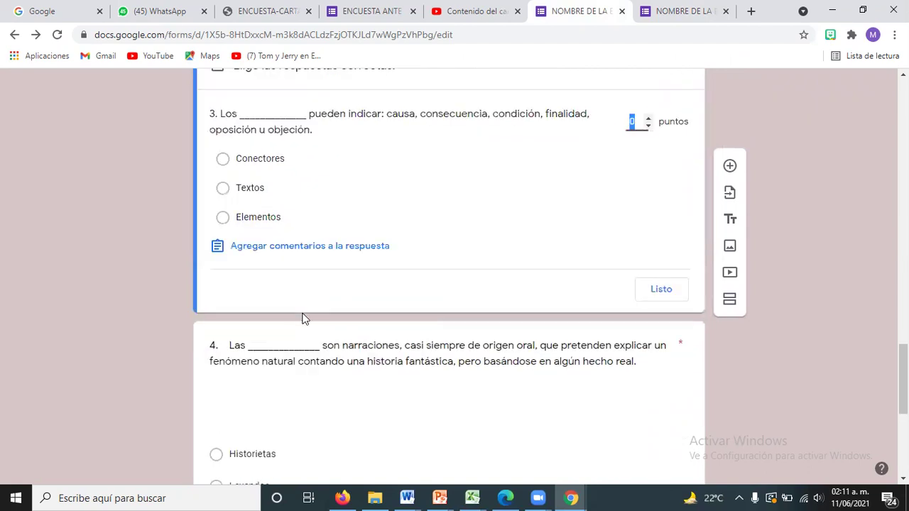
left_click(648, 118)
left_click(566, 171)
left_click(661, 290)
Step: Give question 4 a 2-point answer key marking Leyendas correct
left_click_drag(903, 375, 903, 419)
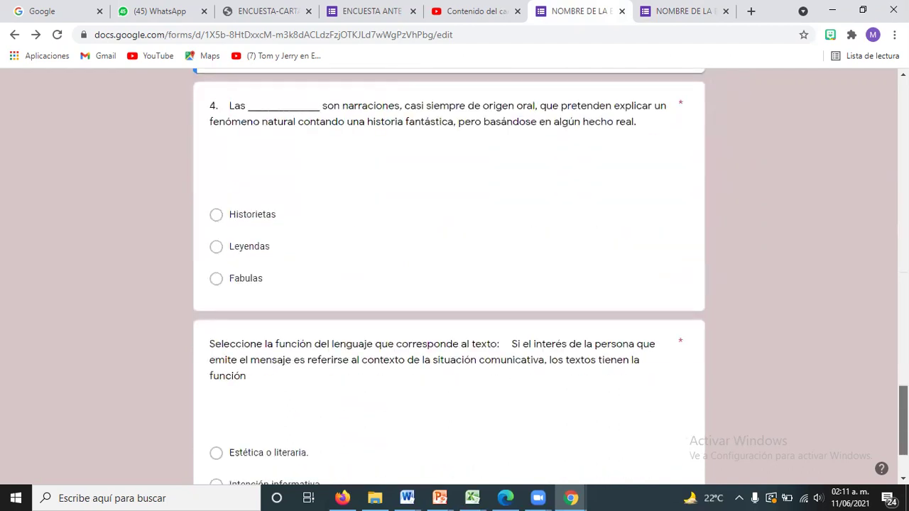
left_click(561, 237)
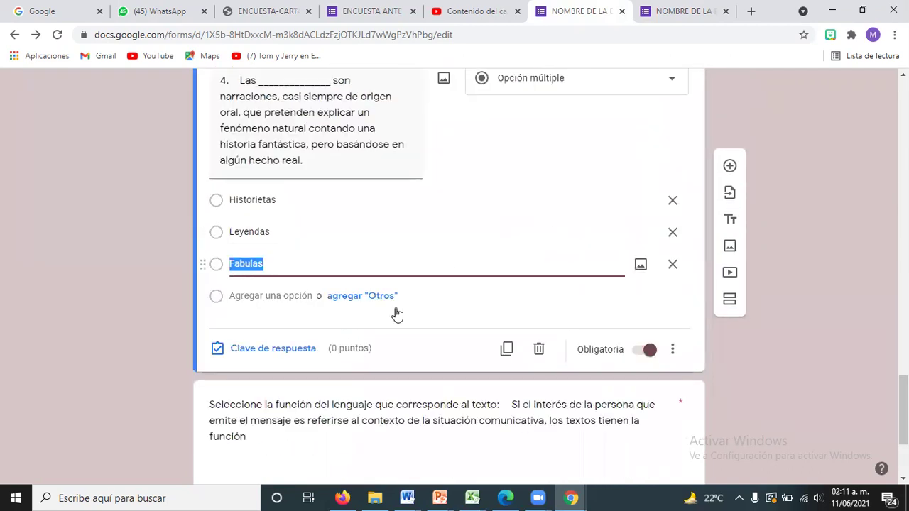
left_click(282, 348)
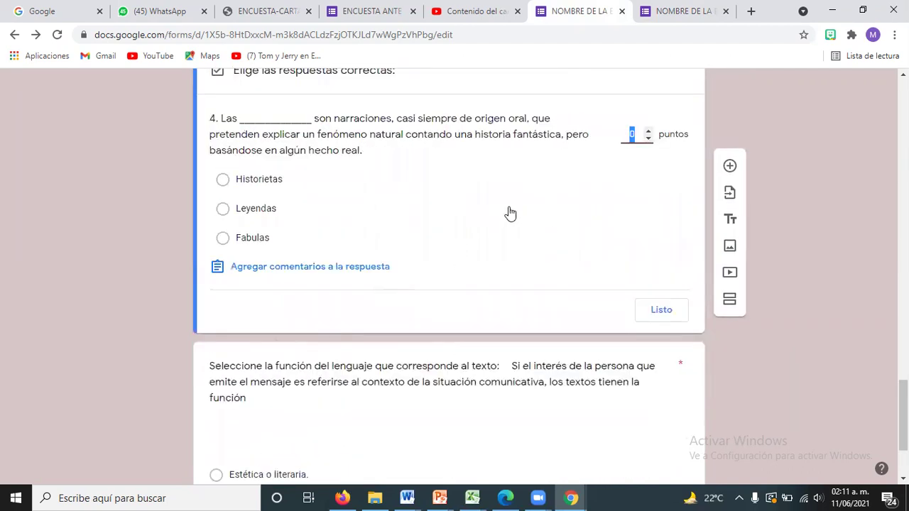
left_click(649, 131)
left_click(555, 216)
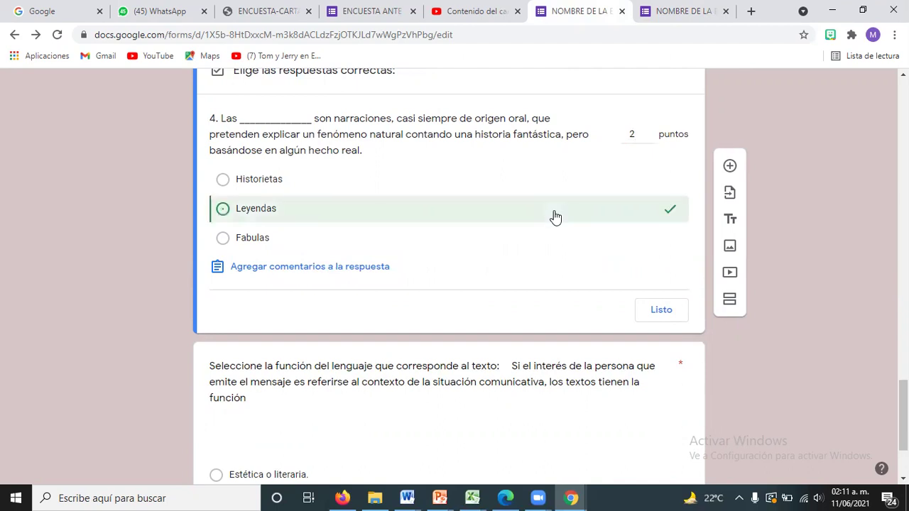
left_click(661, 310)
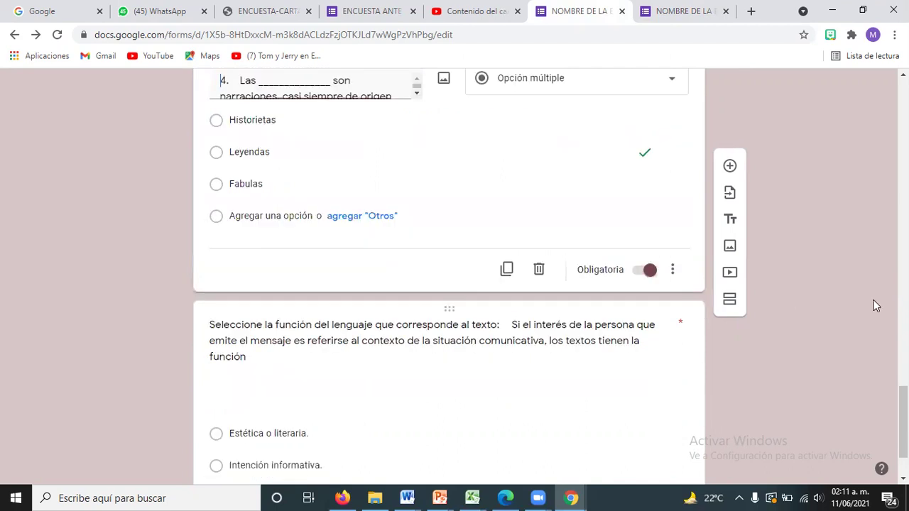
scroll(902, 419, "down", 2)
scroll(520, 362, "down", 1)
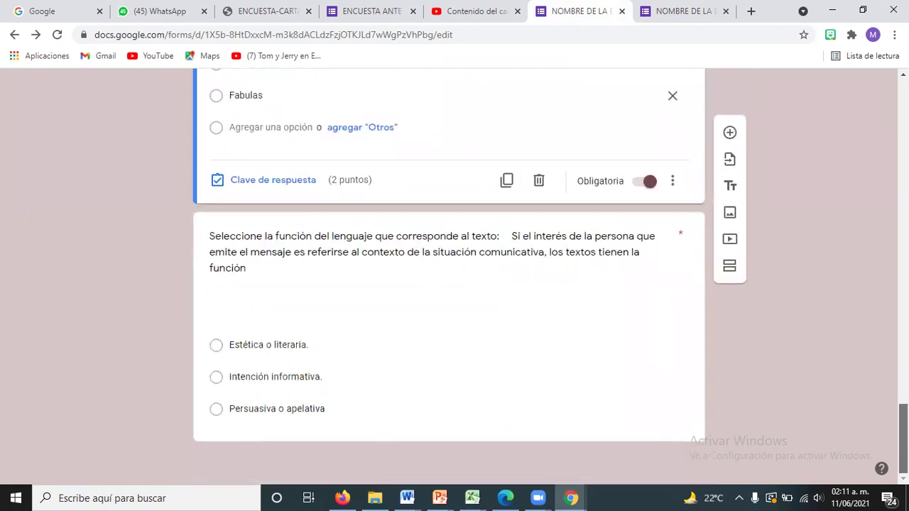
Step: In question 5's answer key, mark 'Intención informativa.' as the correct answer
left_click(392, 382)
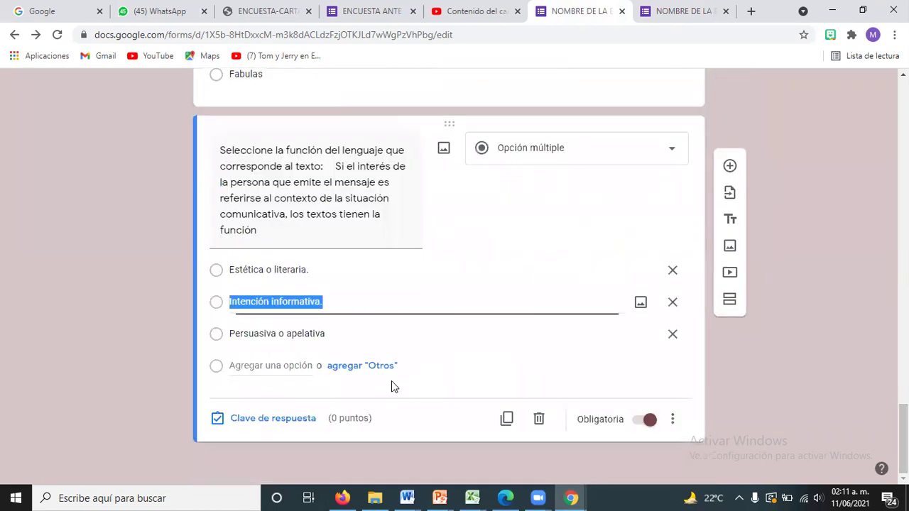
left_click(287, 422)
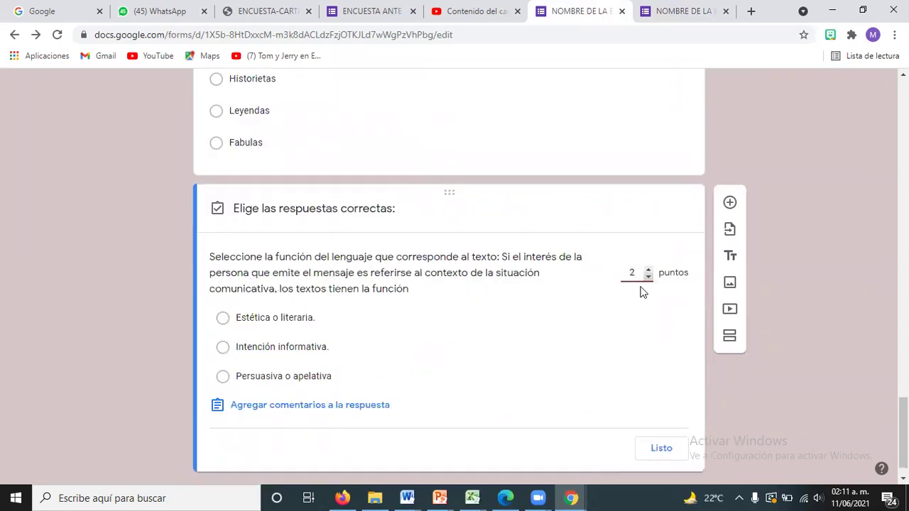
left_click(317, 348)
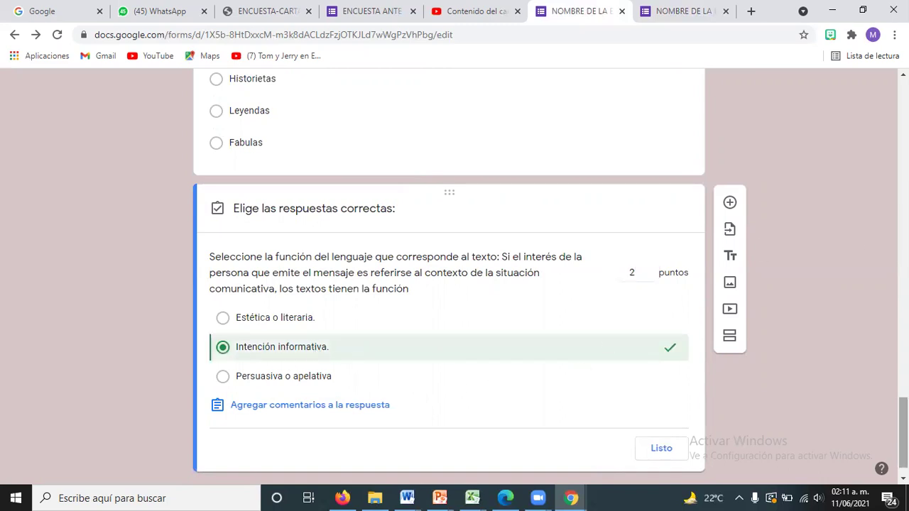
scroll(634, 403, "down", 1)
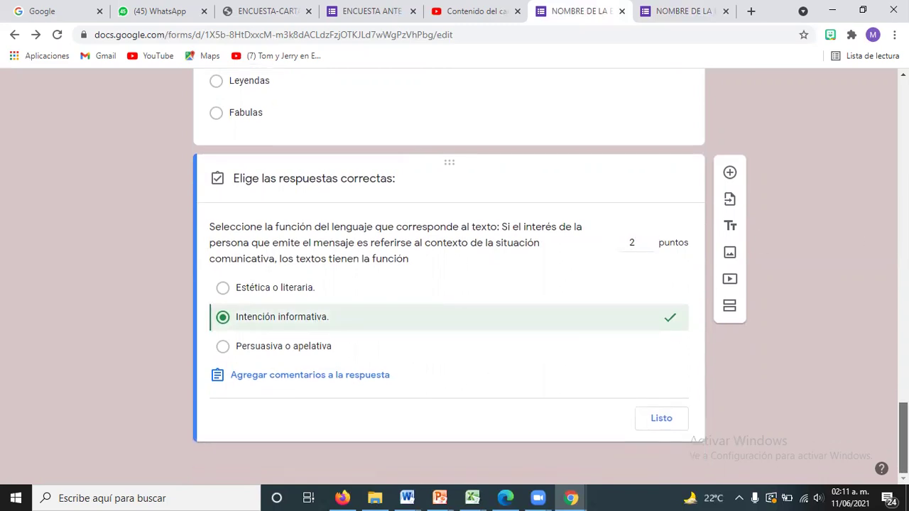
Step: Add feedback 'EN LA PROXIMA LE VA A IR MEJOR' for incorrect and 'EXCELENTE' for correct answers, then confirm
left_click(339, 382)
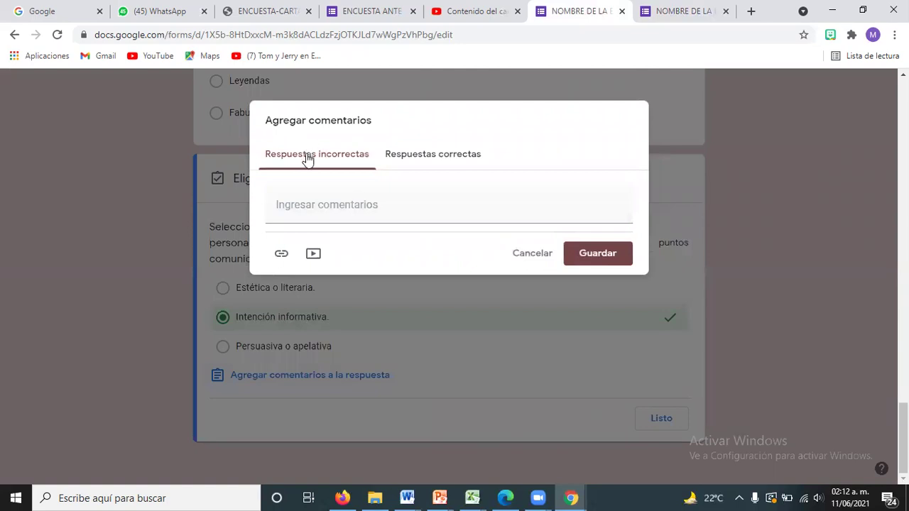
left_click(314, 207)
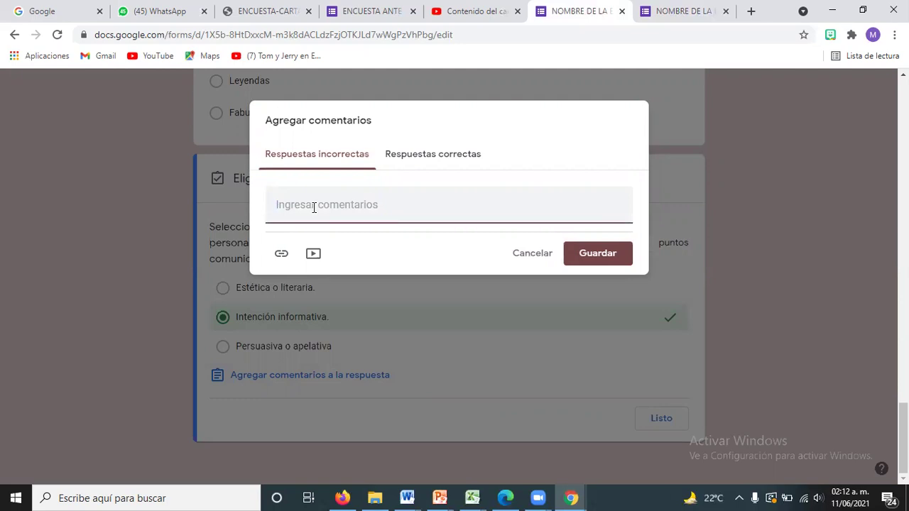
type("SIG")
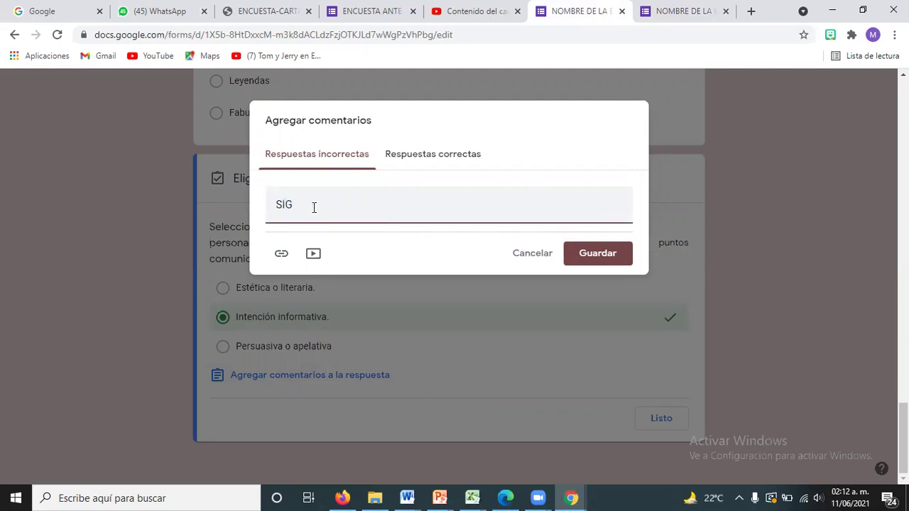
type("A INTEN")
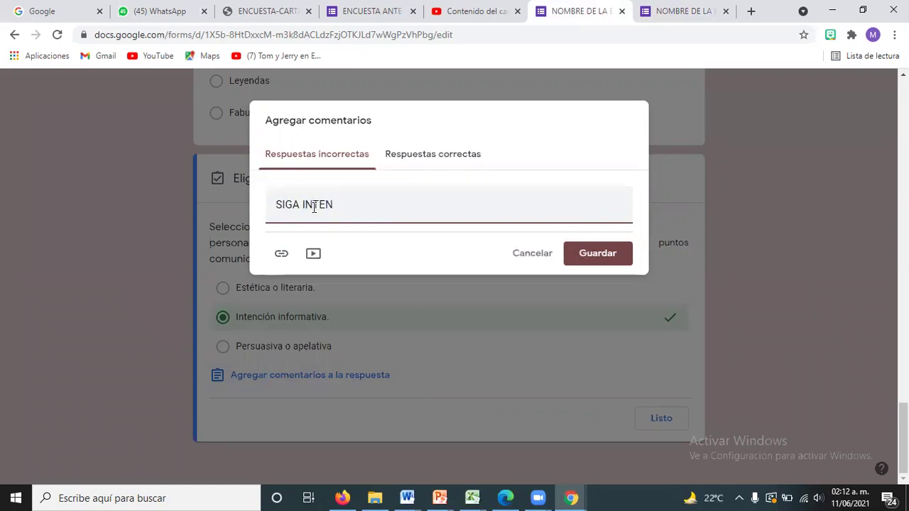
key("BackSpace")
key("BackSpace")
key("BackSpace")
key("BackSpace")
type("EN LA PROXI")
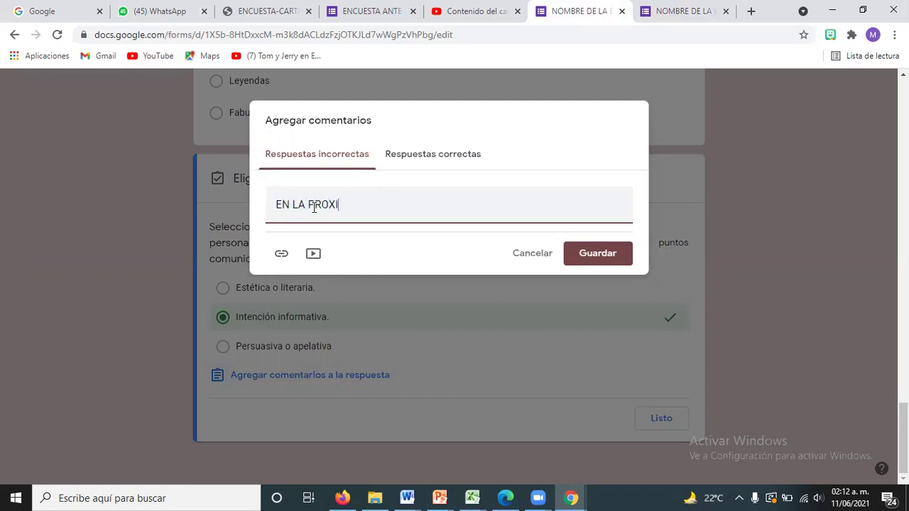
type("MA LE VA A IR MEJOR")
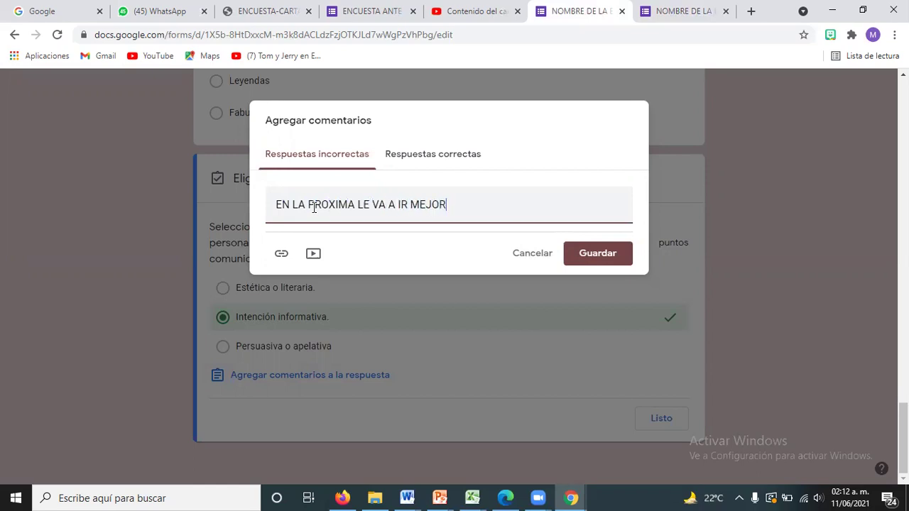
left_click(421, 155)
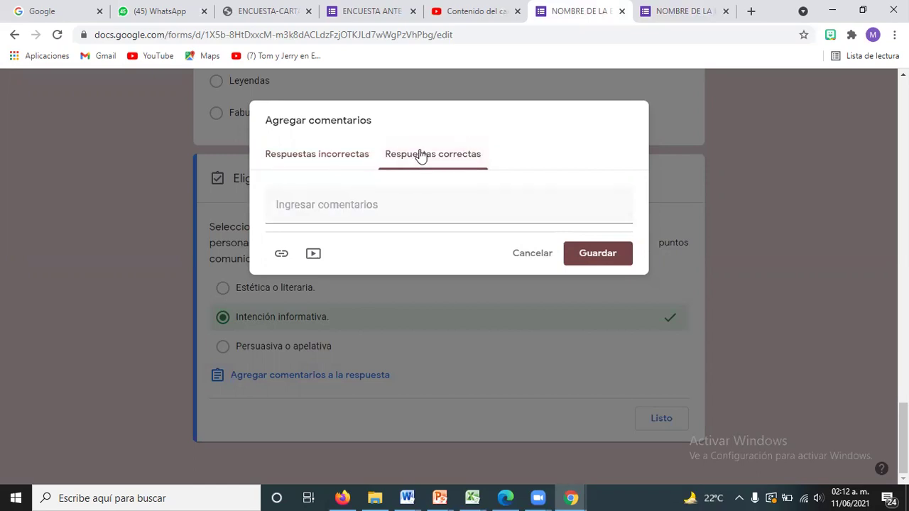
left_click(393, 207)
type("E")
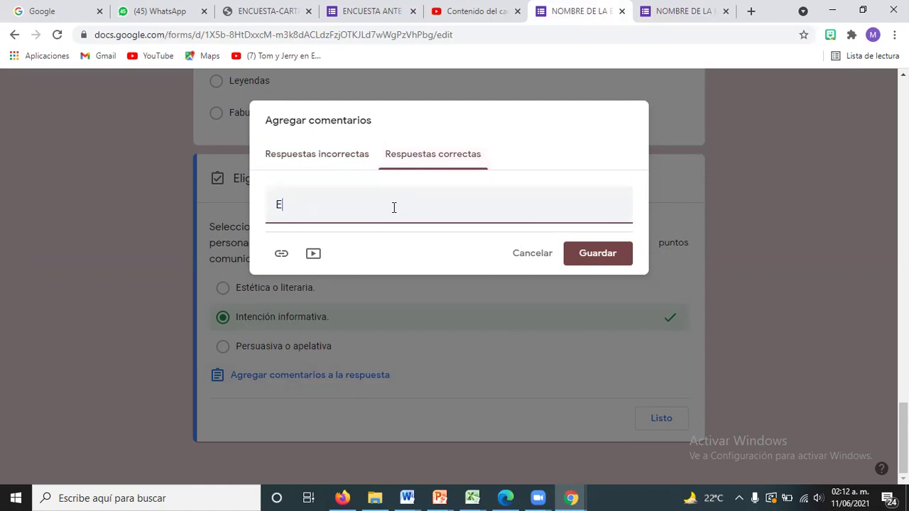
type("XCELENTE")
left_click(594, 254)
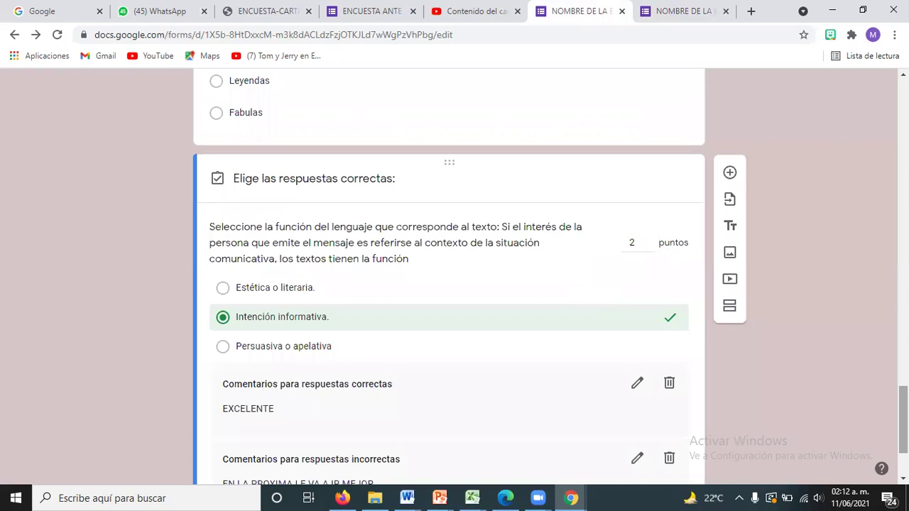
right_click(656, 241)
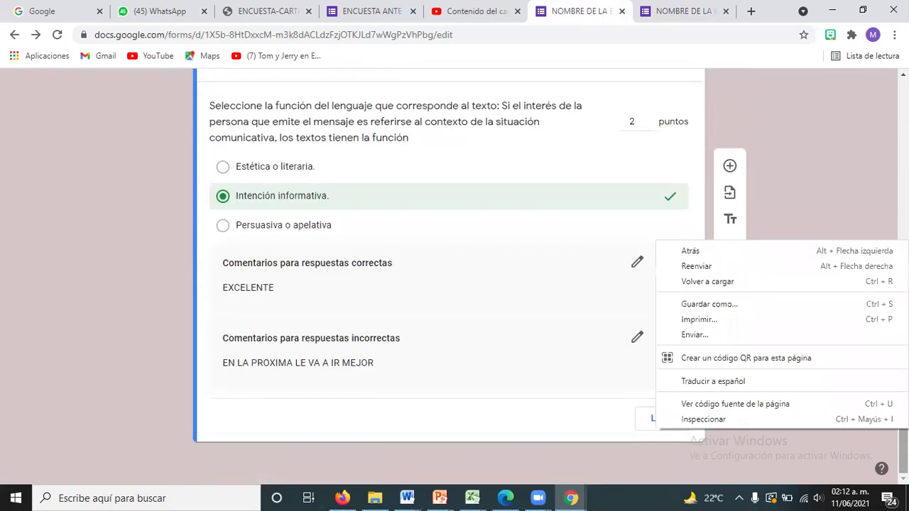
left_click(744, 436)
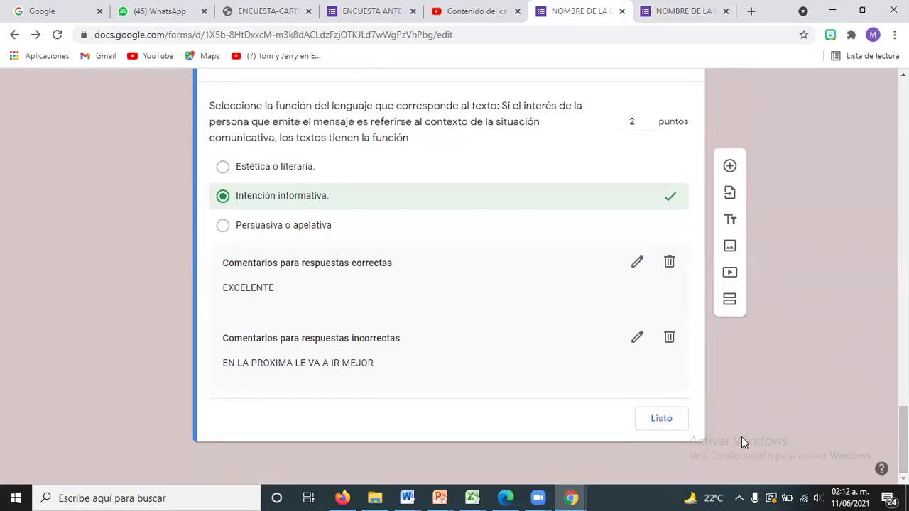
left_click(661, 419)
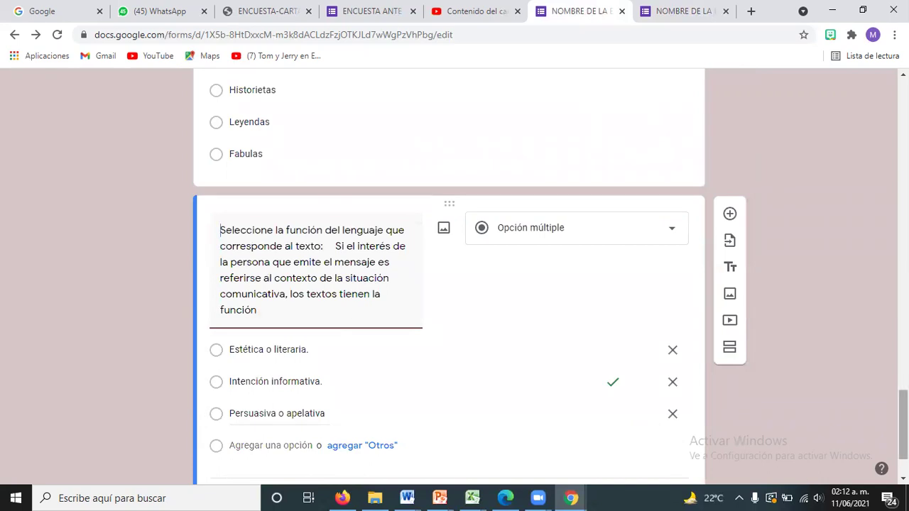
Step: From the top of the 10-point quiz, open the respondent preview
scroll(878, 248, "up", 20)
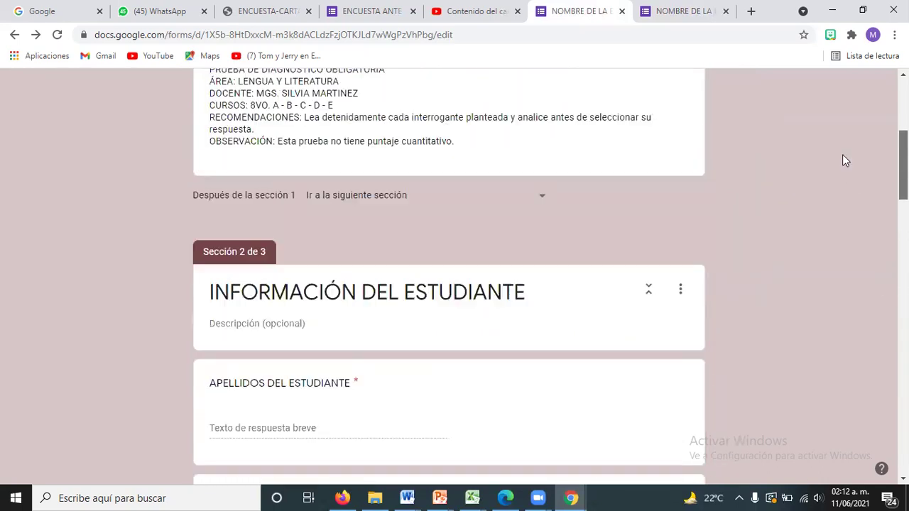
scroll(835, 107, "up", 4)
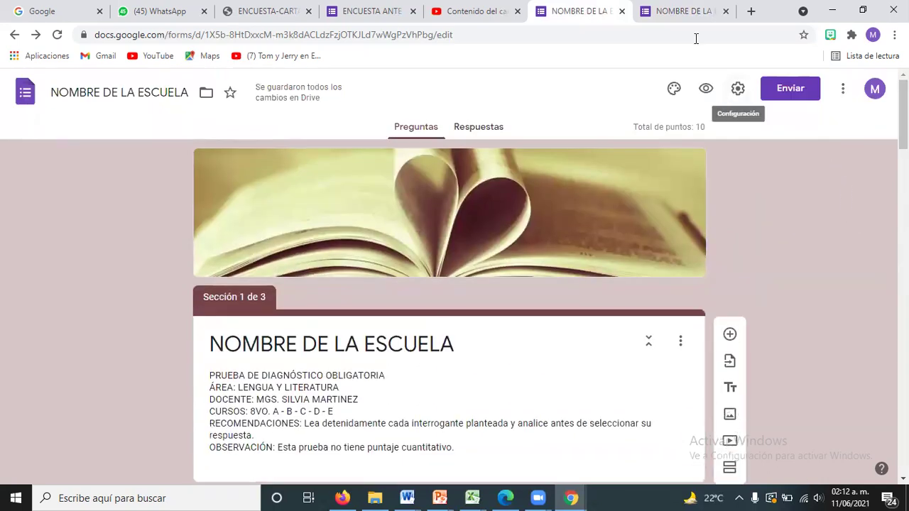
left_click(704, 93)
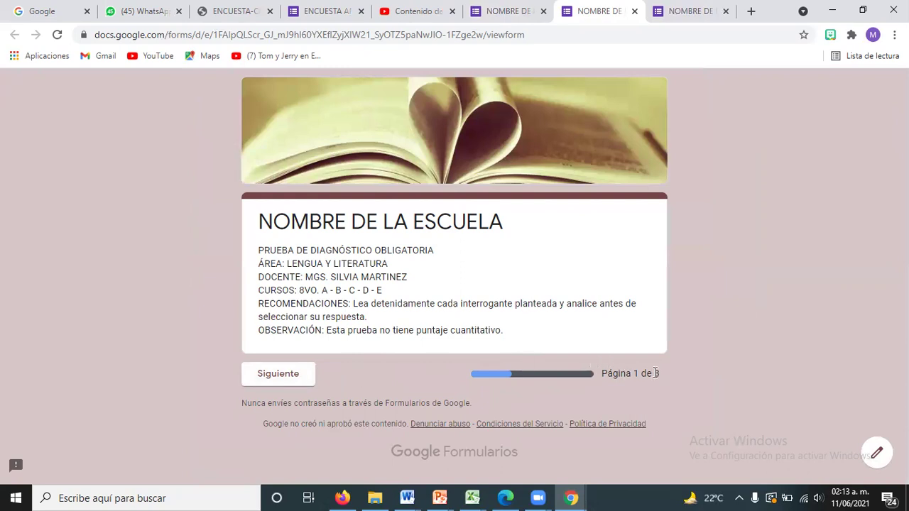
Step: Enter the student's surname and first name, pick course 8VO C, and continue to EXAMEN
left_click(301, 380)
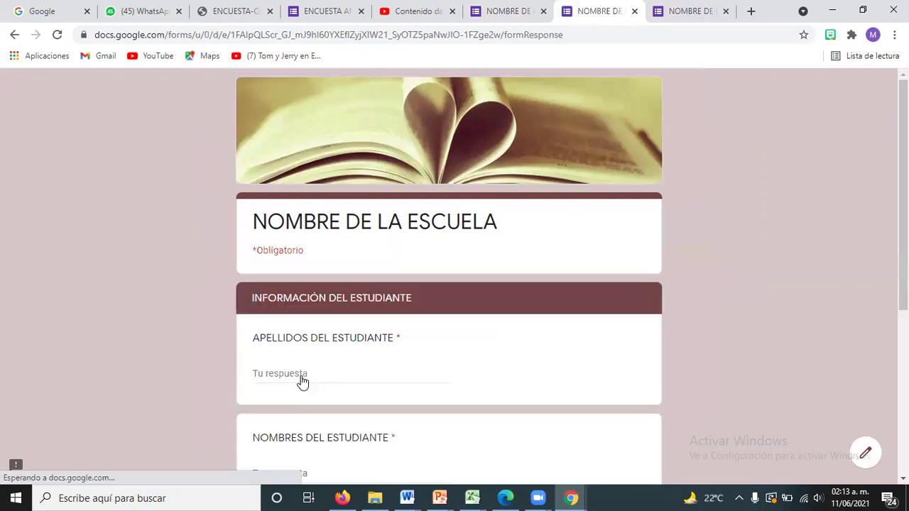
left_click(302, 374)
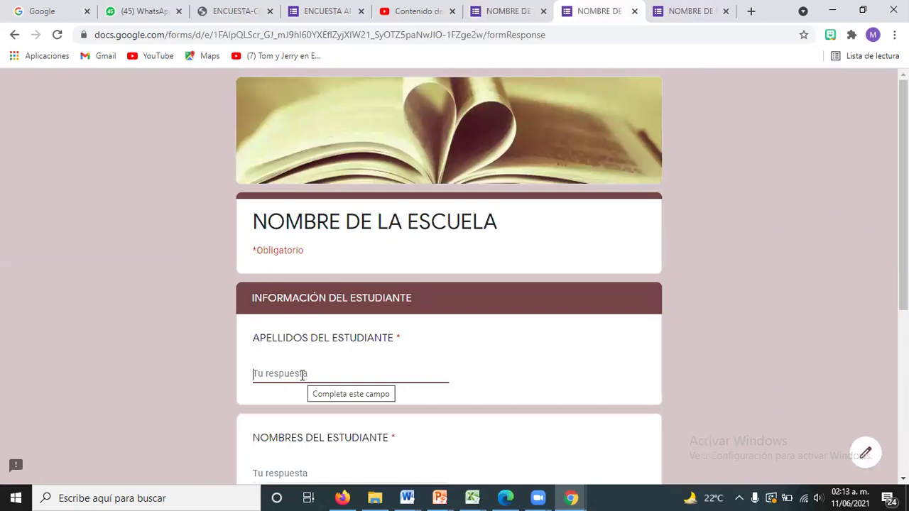
type("MARTINEZ")
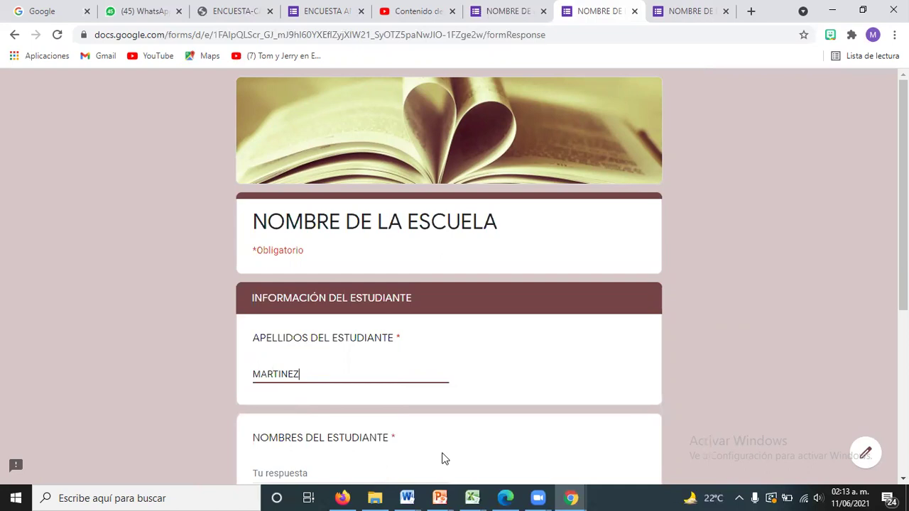
scroll(357, 405, "down", 2)
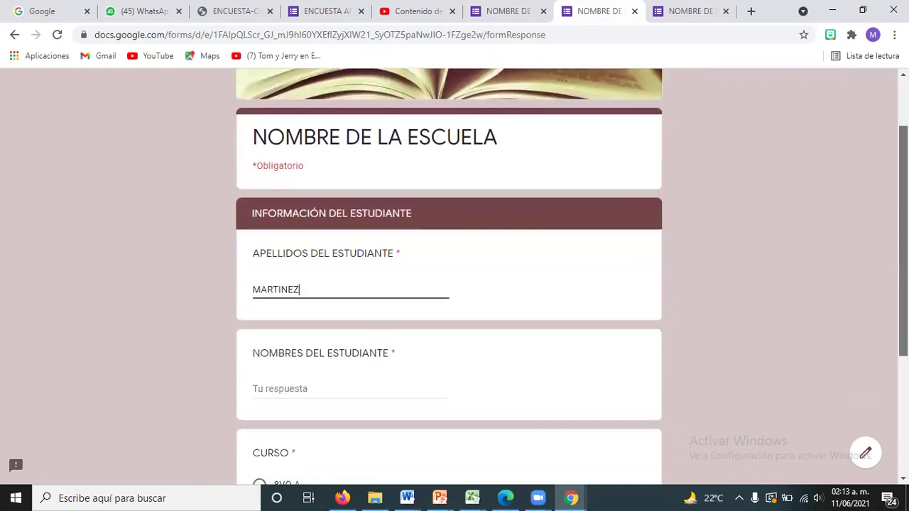
left_click(316, 378)
type("GABRIELA")
scroll(816, 339, "down", 3)
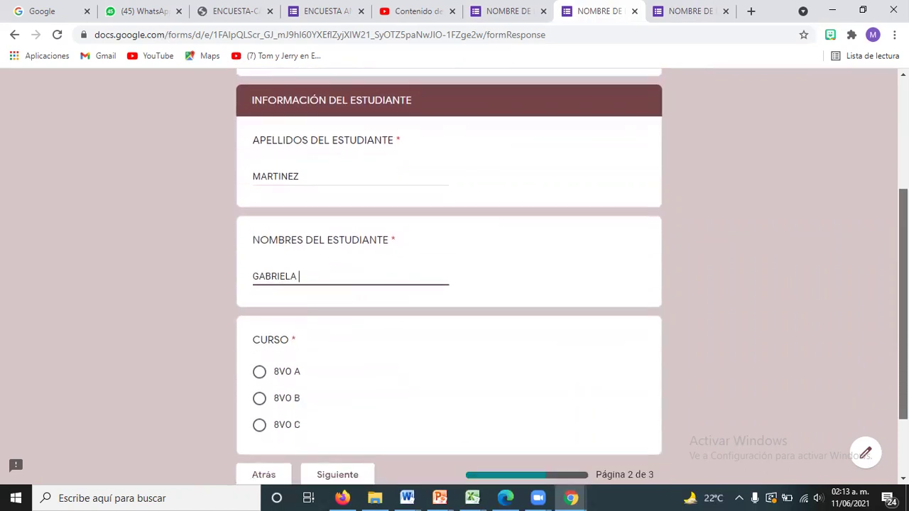
left_click(259, 402)
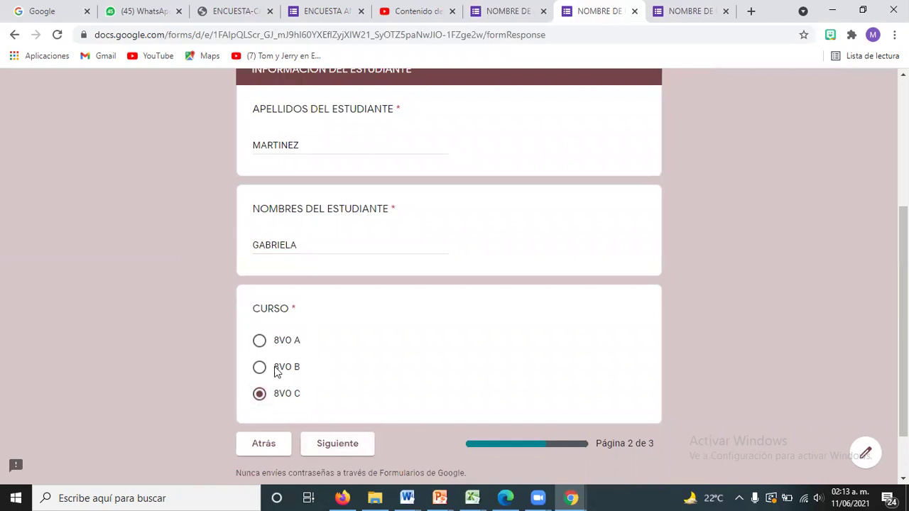
left_click(333, 445)
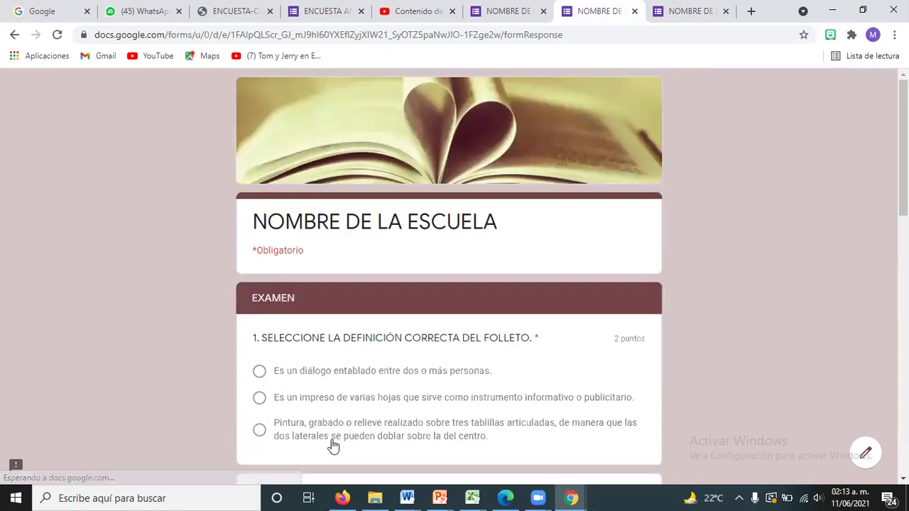
Step: Answer question 1 with 'Es un diálogo entablado entre dos o más personas.'
scroll(757, 315, "down", 2)
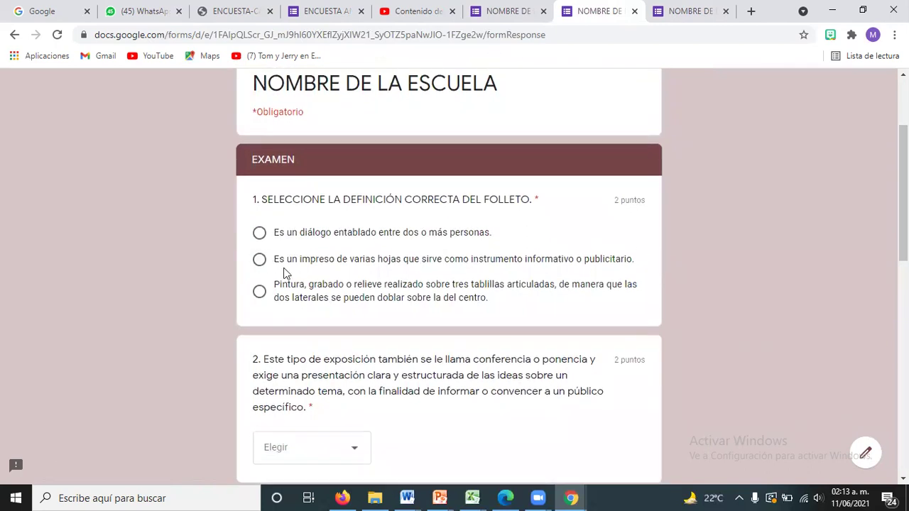
left_click(260, 233)
scroll(602, 231, "down", 2)
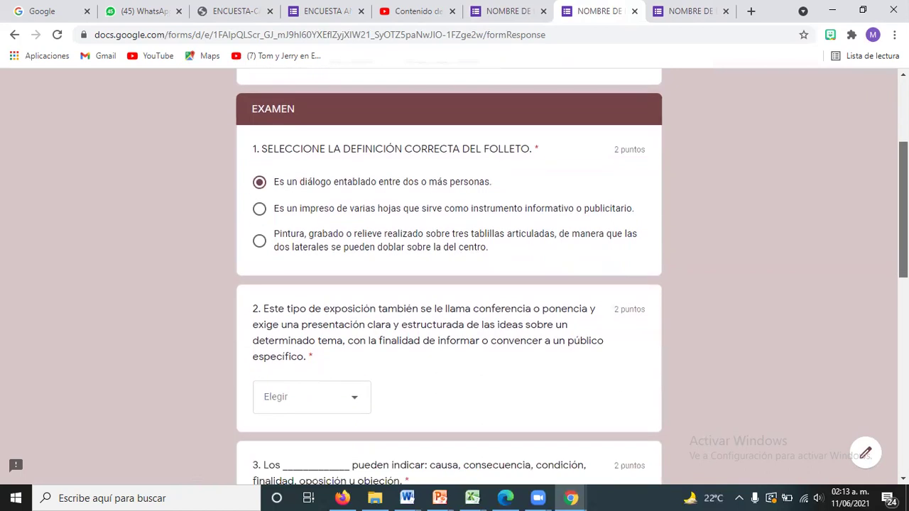